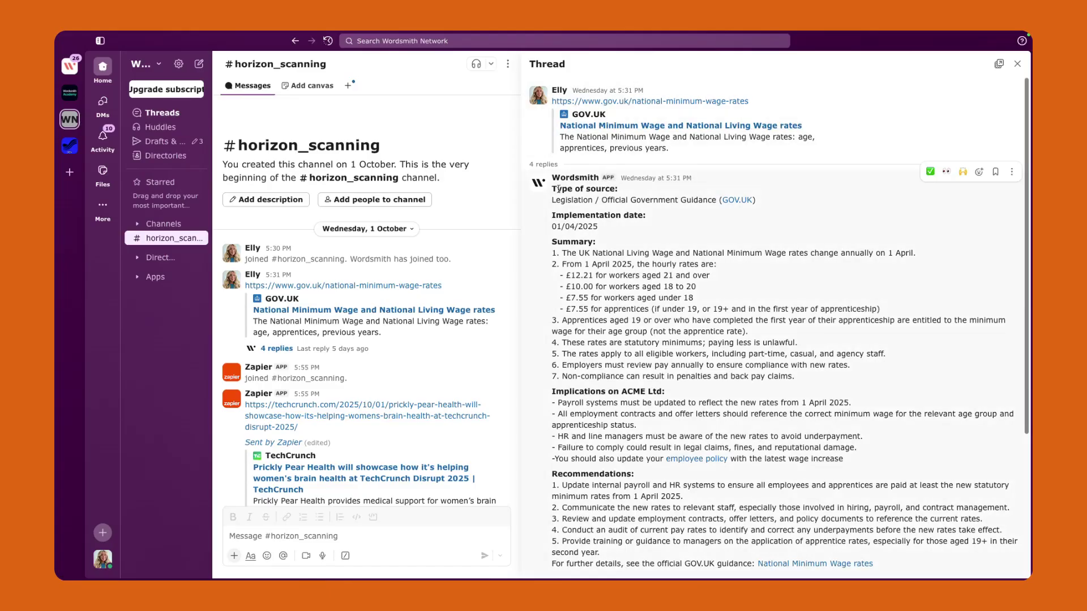
# - Examine the source type, implementation date and summary in Wordsmith's thread reply about the National Minimum Wage rates
pyautogui.moveTo(552, 190); pyautogui.dragTo(643, 197)
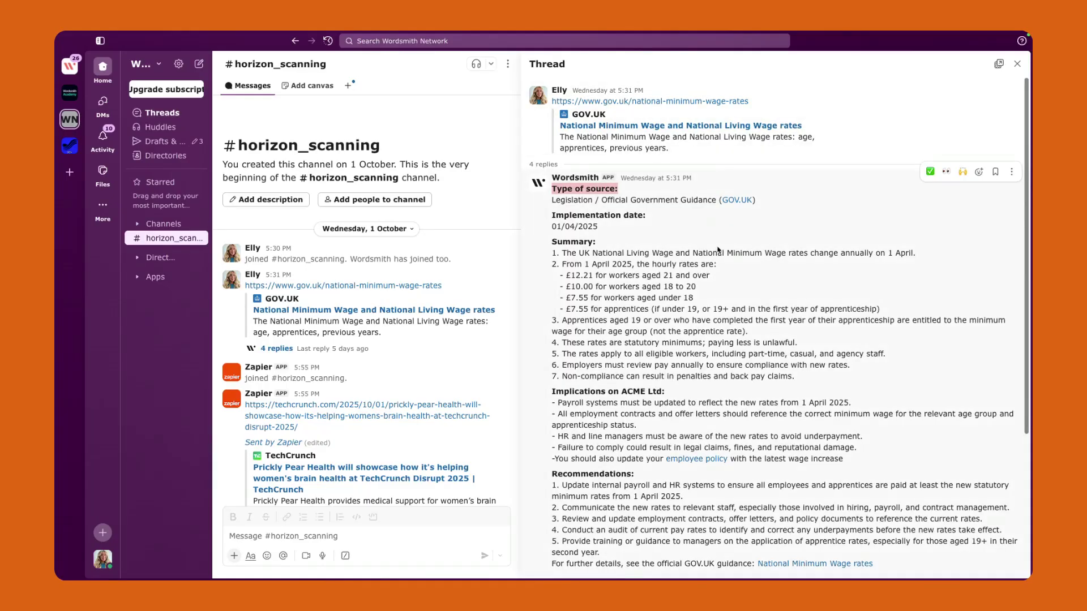
pyautogui.click(591, 357)
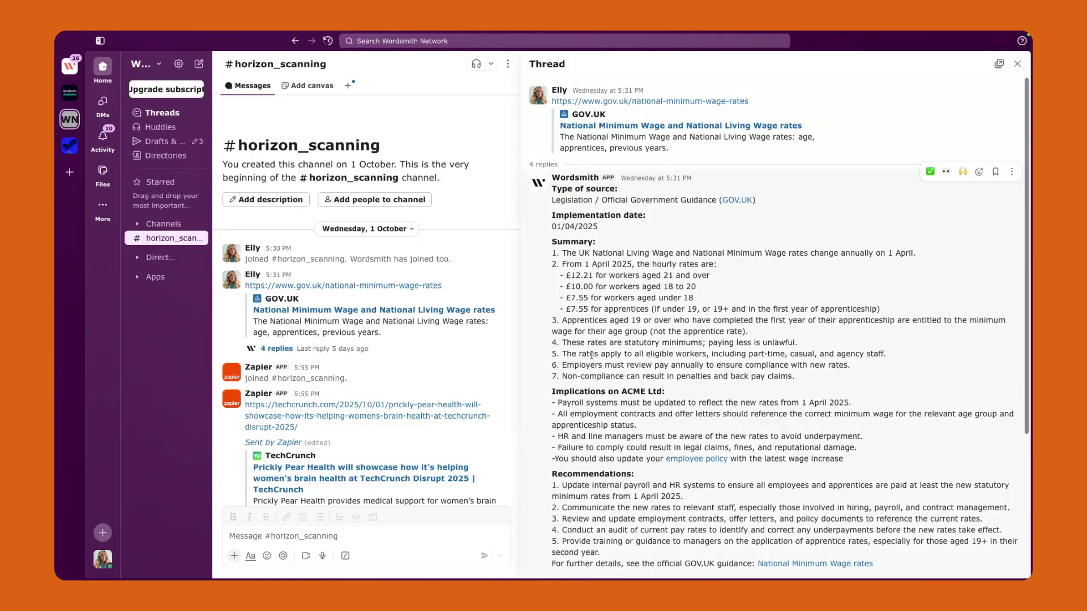
pyautogui.moveTo(551, 189); pyautogui.dragTo(638, 194)
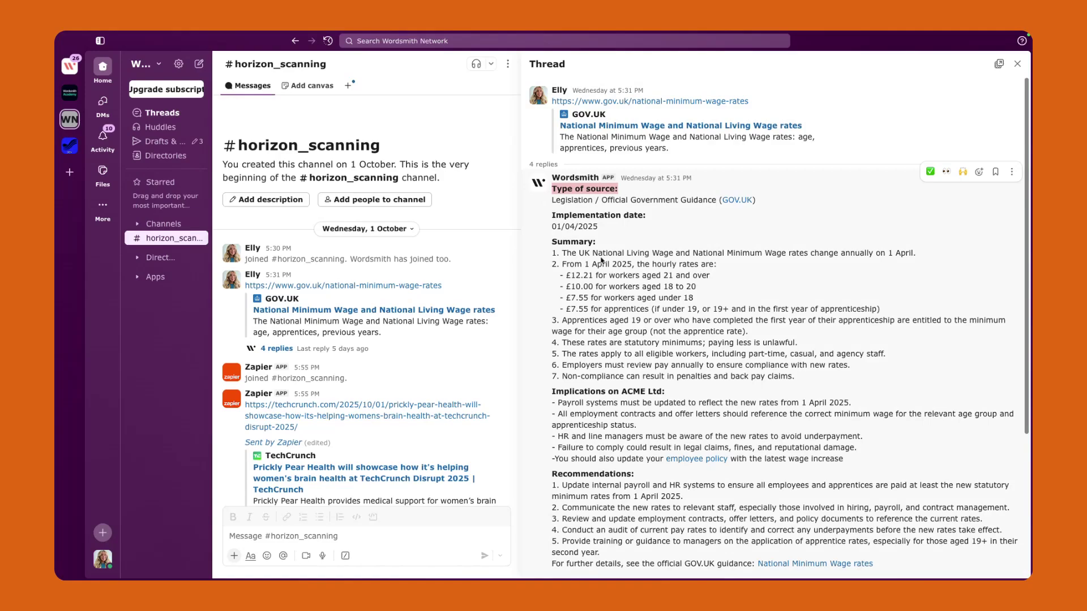
pyautogui.moveTo(567, 202); pyautogui.dragTo(683, 210)
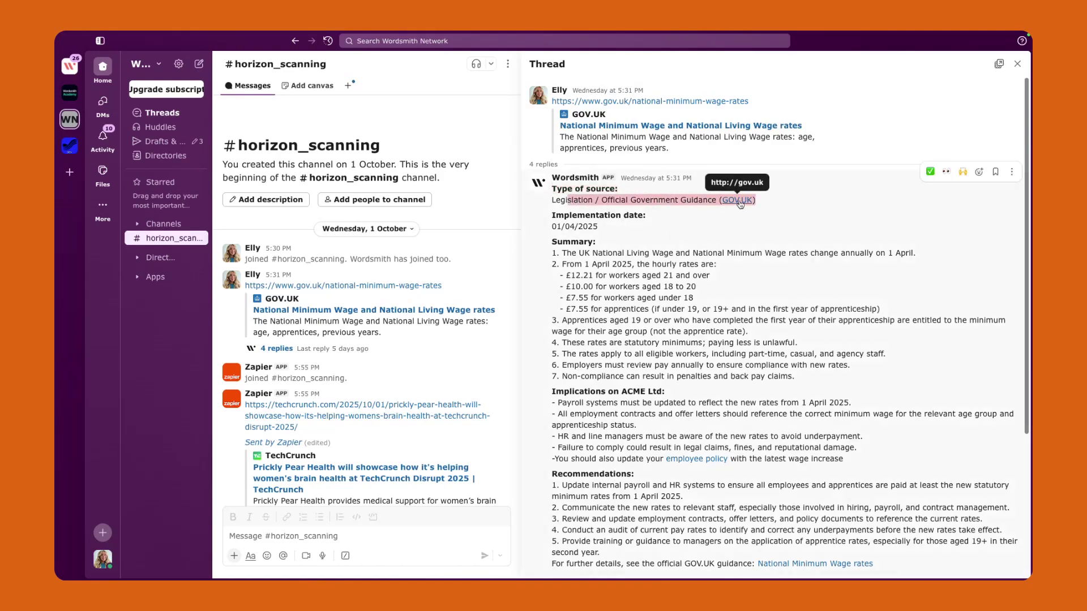
pyautogui.click(554, 228)
pyautogui.moveTo(554, 228); pyautogui.dragTo(642, 235)
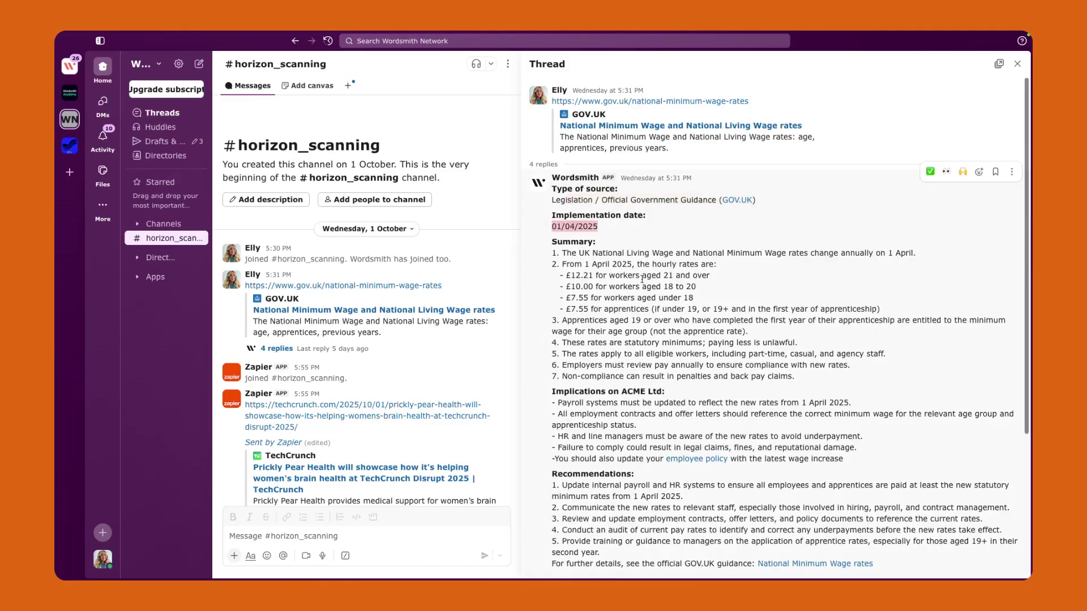
pyautogui.scroll(-3, 642, 279)
pyautogui.moveTo(553, 173); pyautogui.dragTo(799, 301)
pyautogui.scroll(-2, 799, 301)
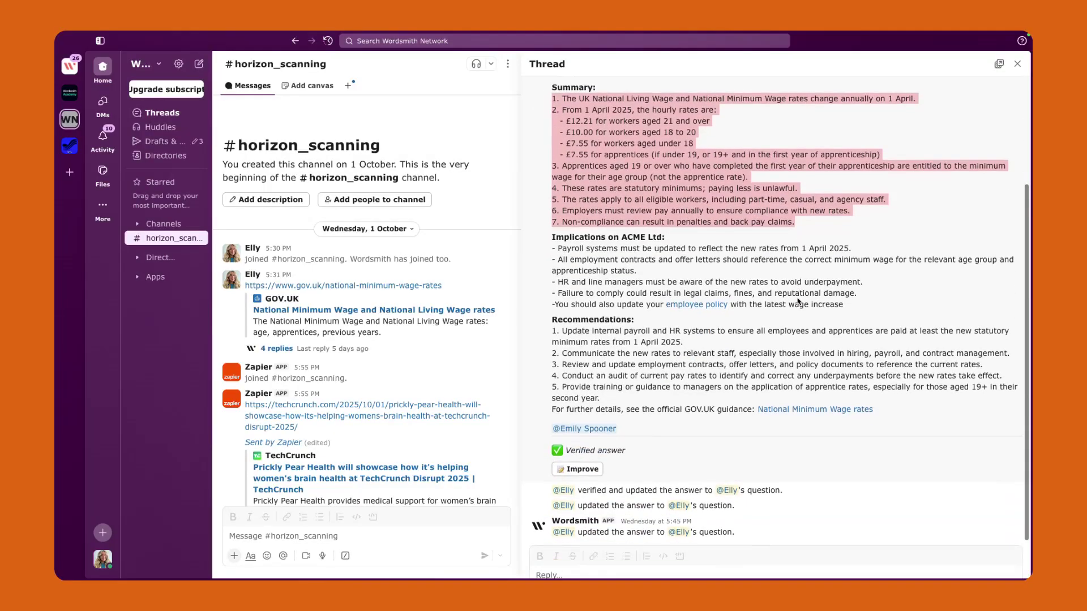
# - Review the implications on ACME Ltd in the reply and read the wage figures in the linked employee policy document
pyautogui.scroll(3, 736, 317)
pyautogui.moveTo(551, 342); pyautogui.dragTo(677, 351)
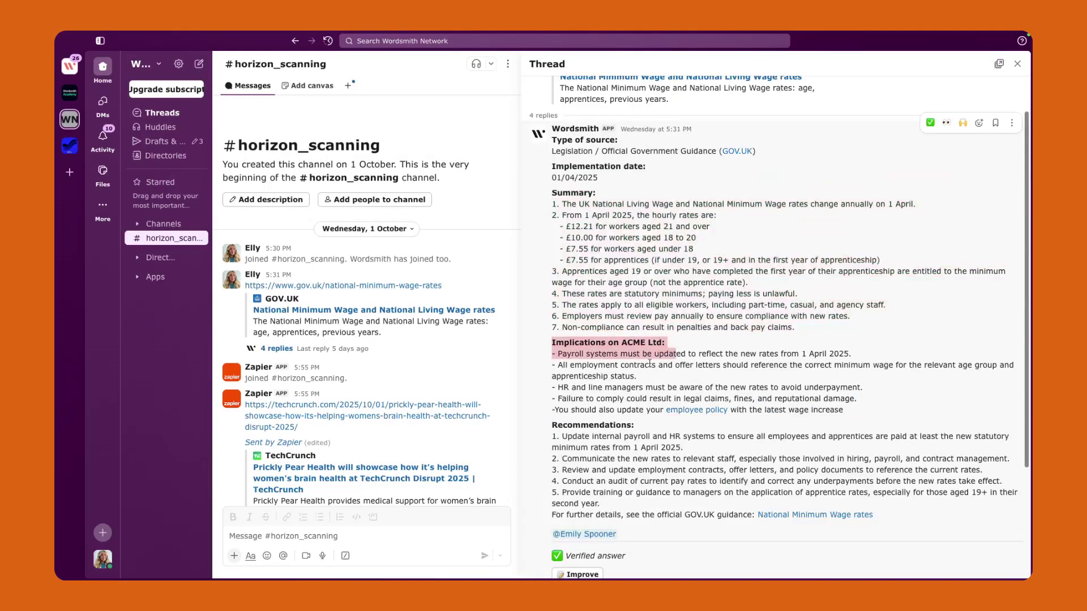
pyautogui.click(557, 354)
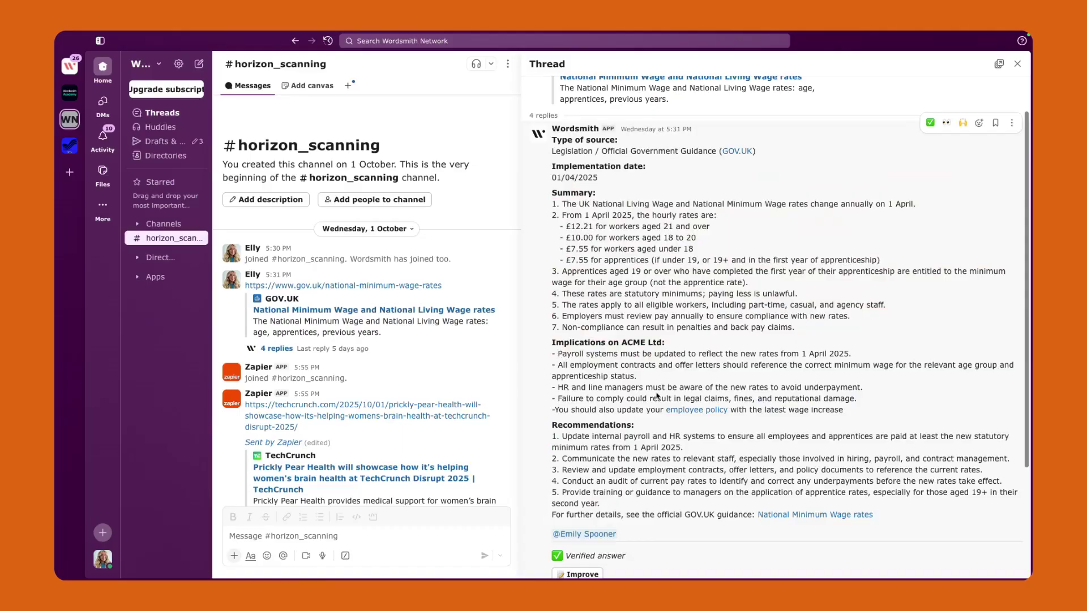
pyautogui.moveTo(557, 353); pyautogui.dragTo(637, 385)
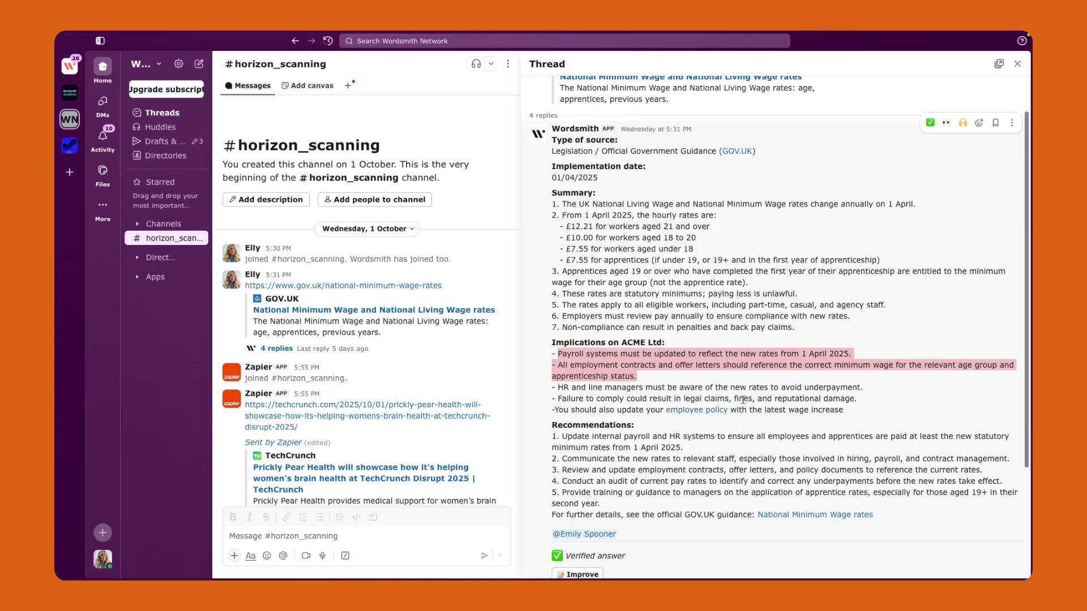
pyautogui.click(683, 411)
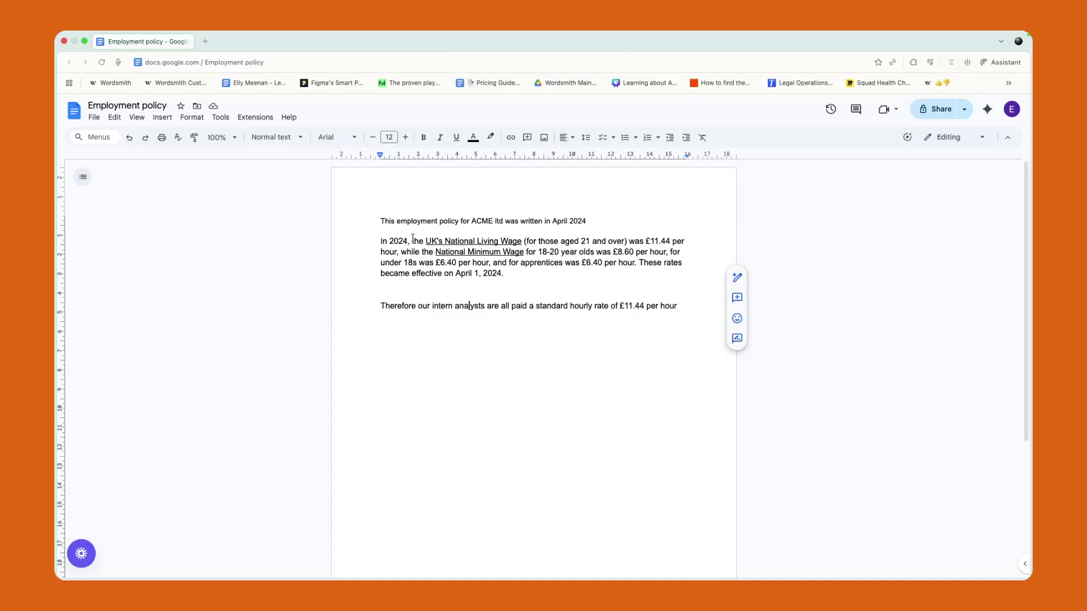
pyautogui.moveTo(413, 238); pyautogui.dragTo(666, 313)
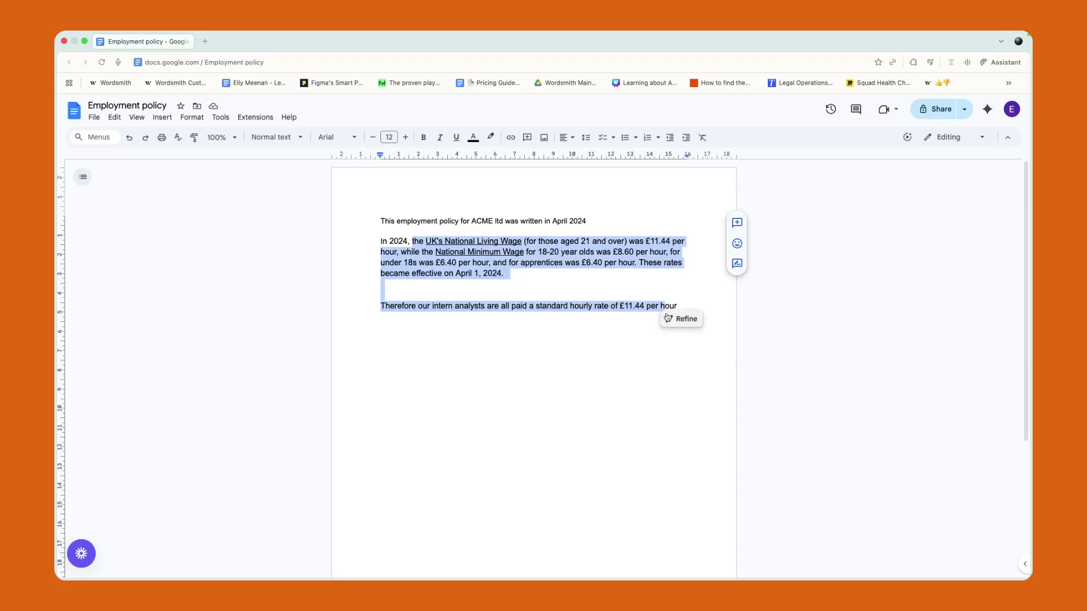
pyautogui.press('super+Tab')
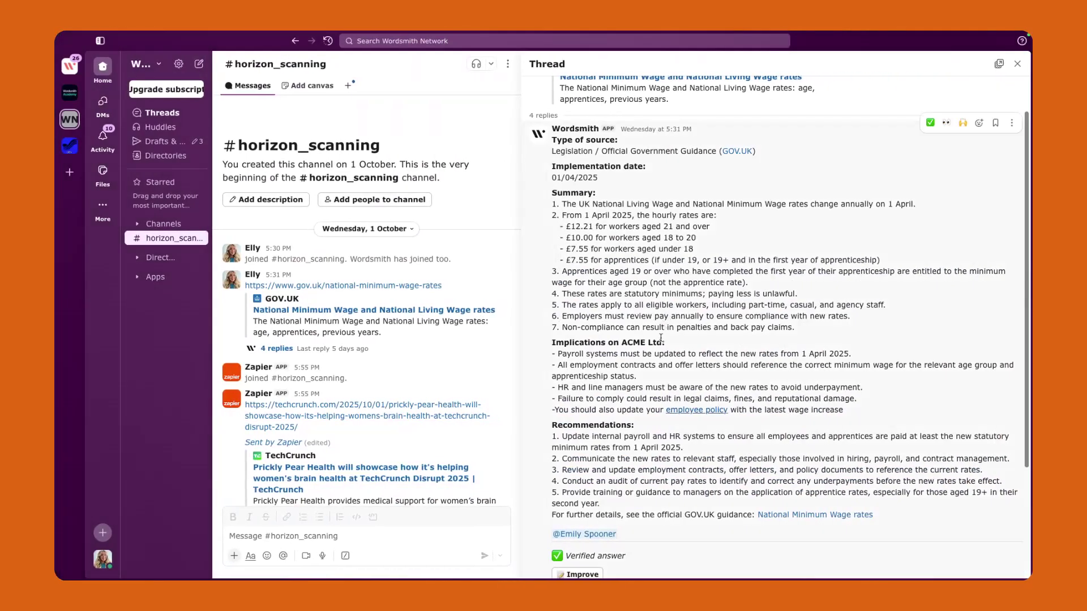
# - Back in Slack, review the reply's policy-update advice, its recommendations and the reference to the official GOV.UK guidance
pyautogui.moveTo(627, 410); pyautogui.dragTo(847, 414)
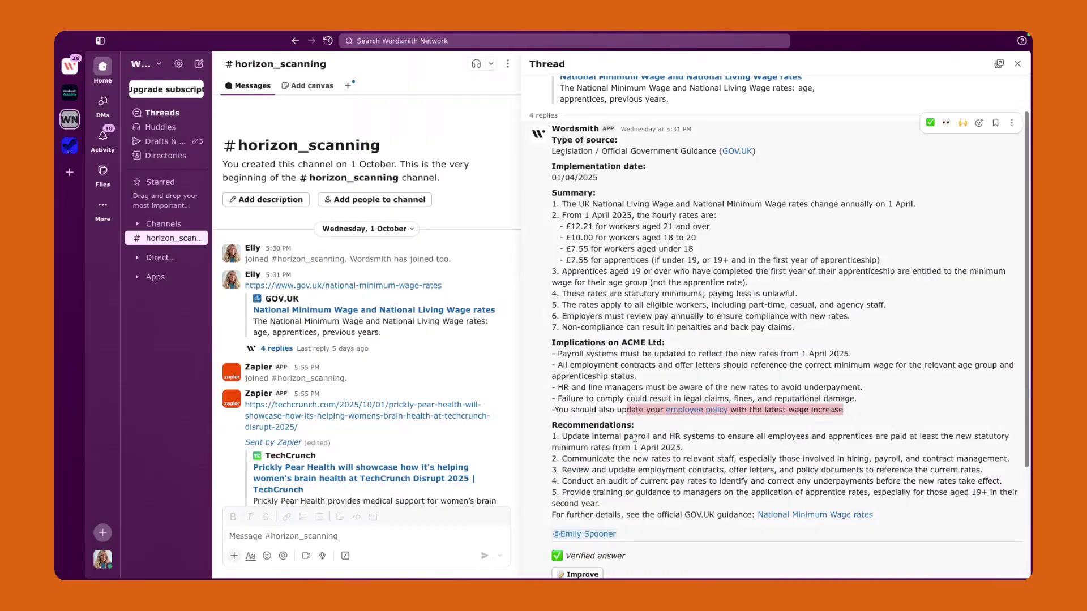
pyautogui.moveTo(563, 435); pyautogui.dragTo(732, 491)
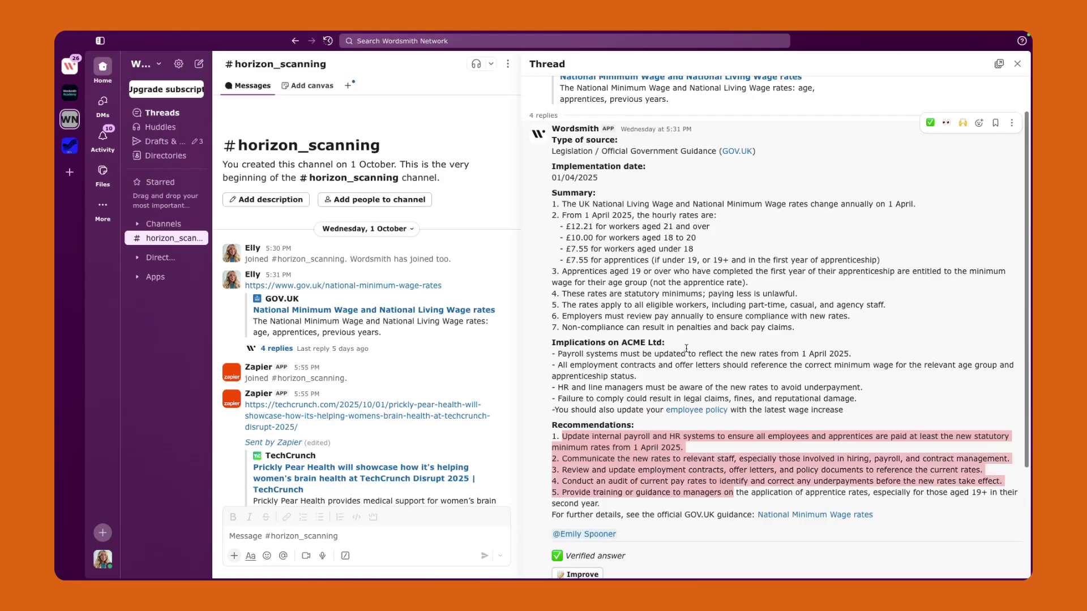
pyautogui.moveTo(566, 515); pyautogui.dragTo(874, 516)
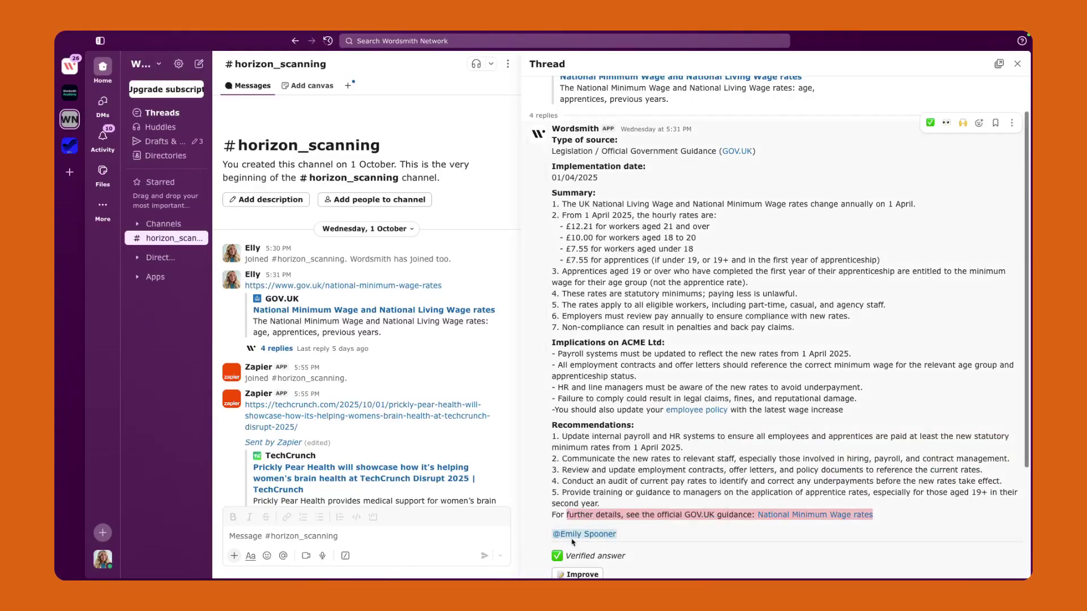
pyautogui.scroll(2, 615, 412)
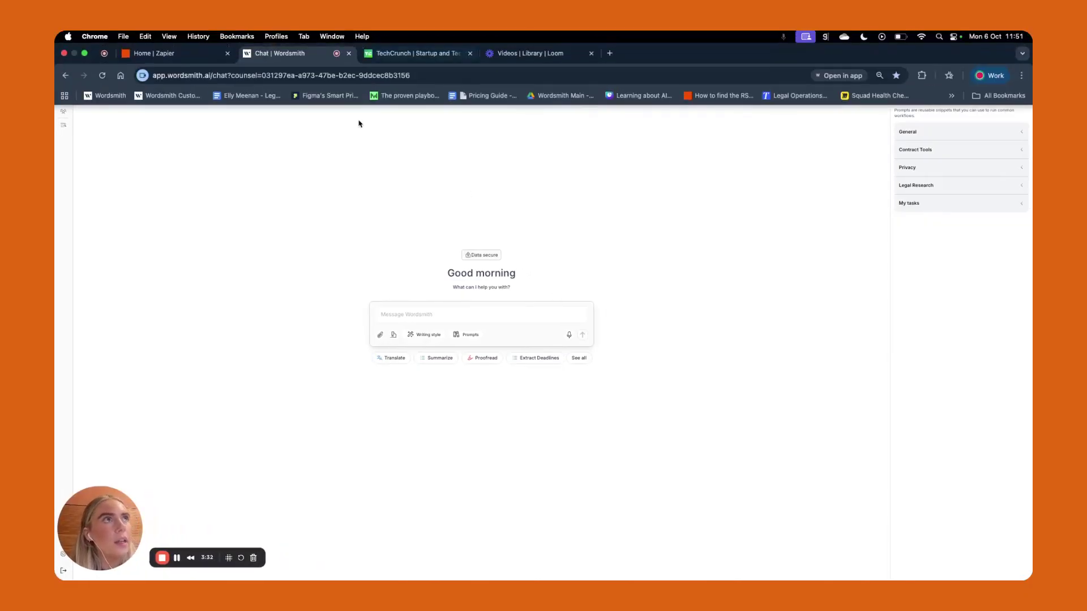
# - Search the TechCrunch homepage for "rss" and open the RSS Terms of Use page, dismissing the newsletter sign-up pop-ups
pyautogui.click(159, 51)
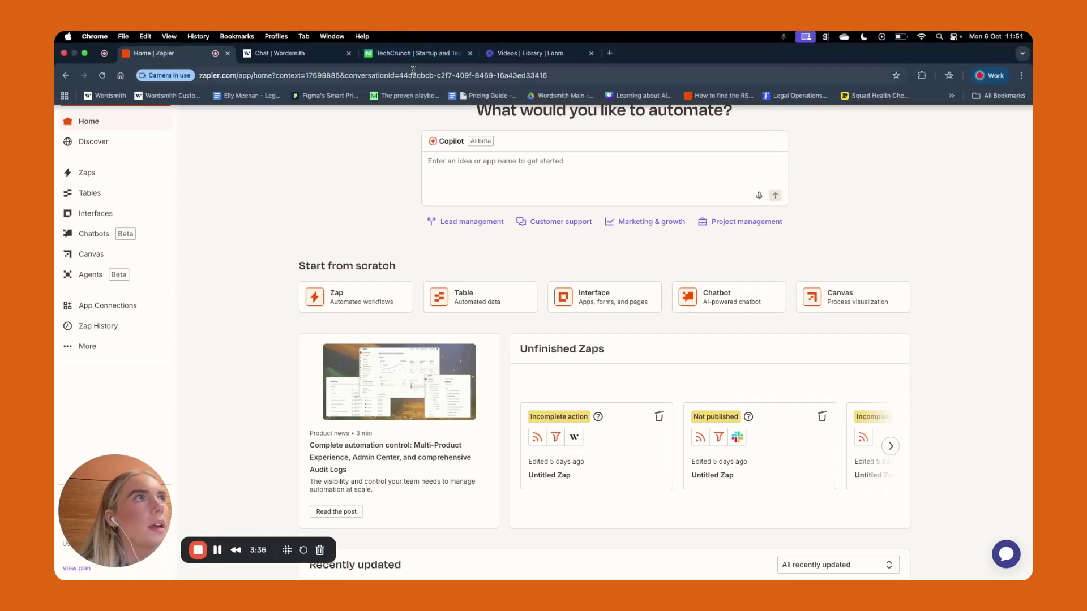
pyautogui.click(416, 53)
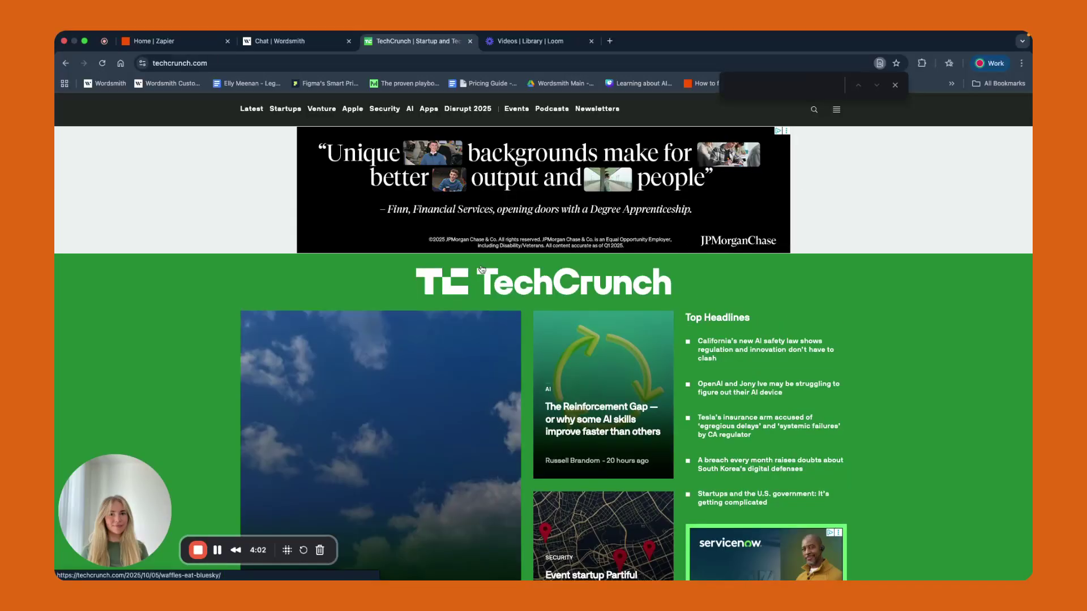
pyautogui.write('rss')
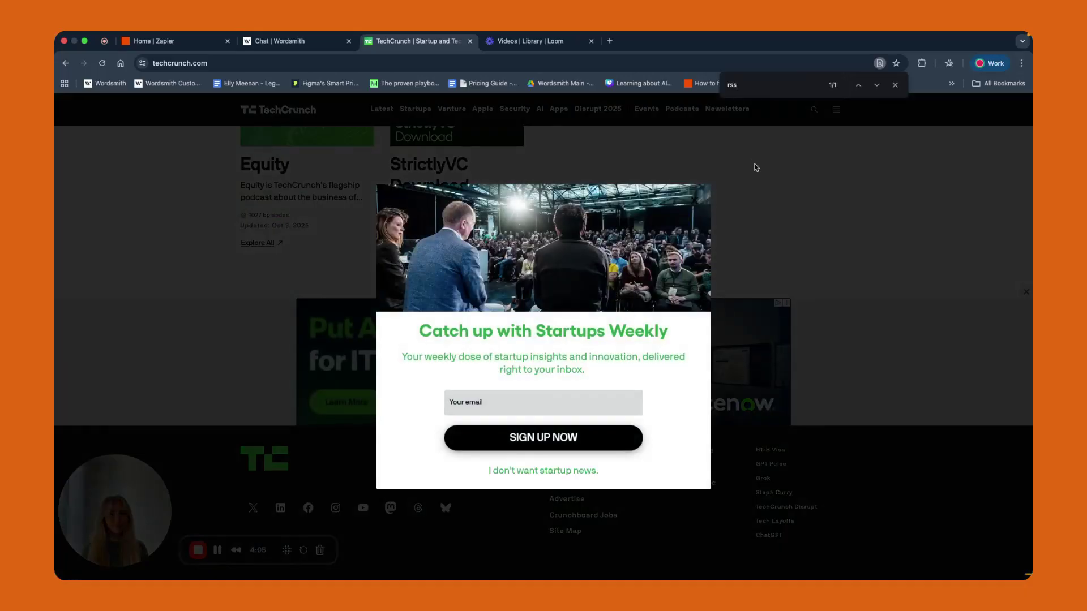
pyautogui.click(555, 471)
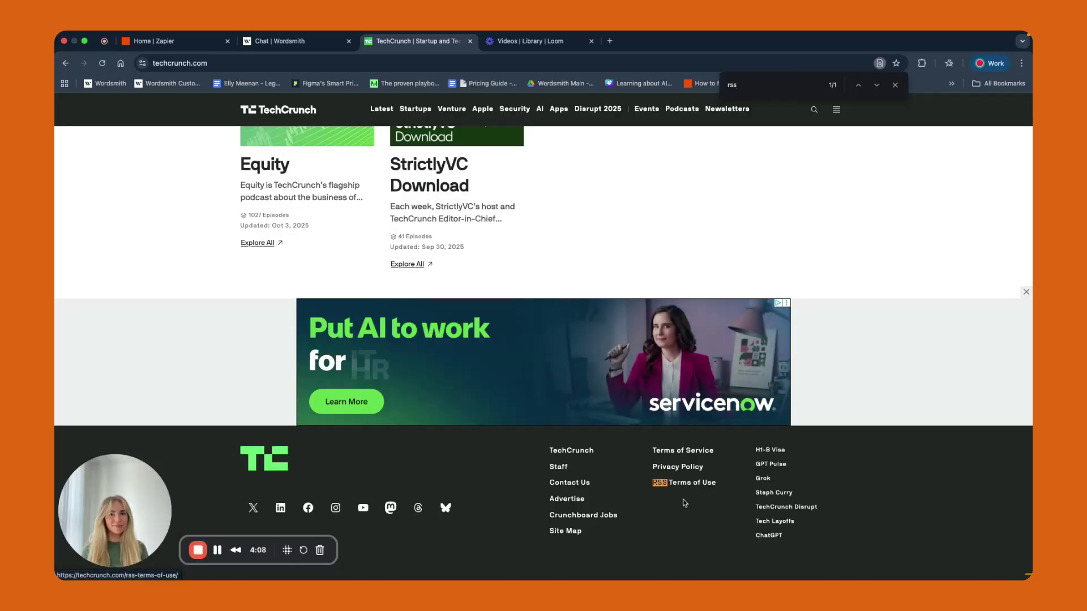
pyautogui.click(665, 483)
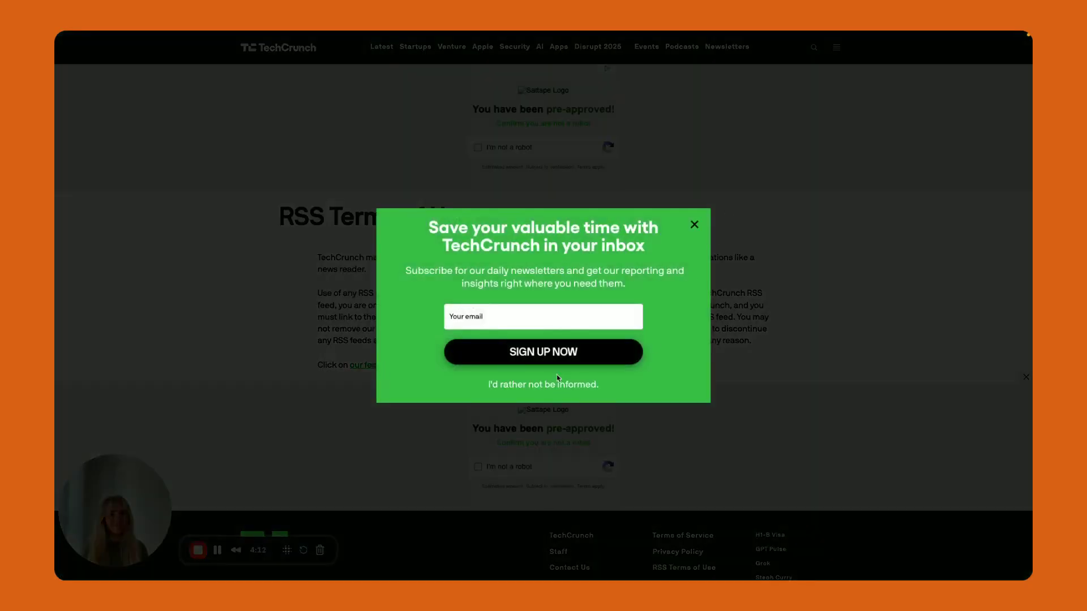
pyautogui.click(694, 225)
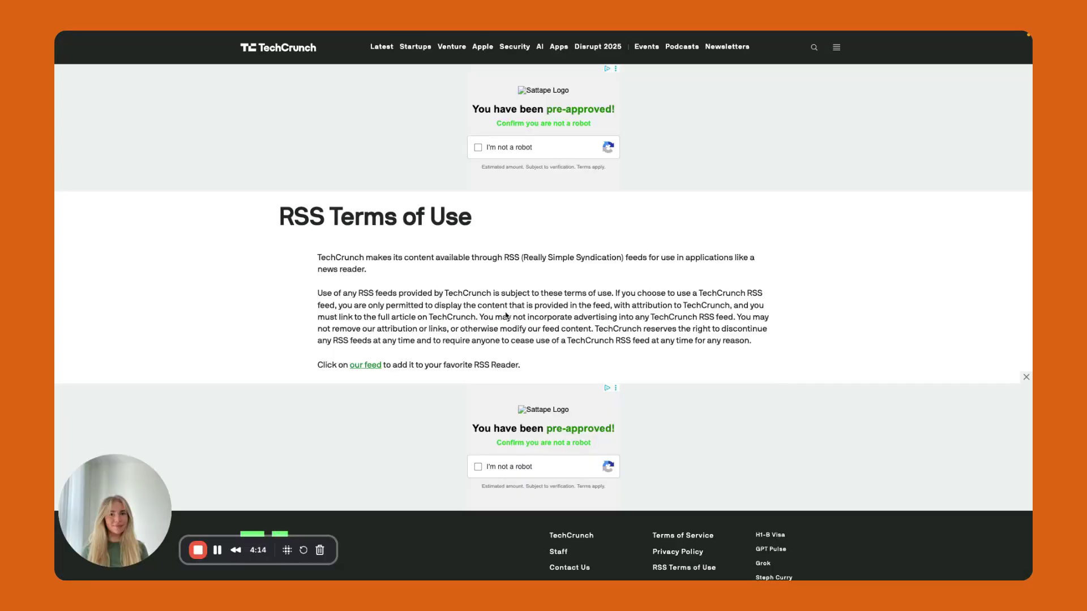
# - Open TechCrunch's RSS feed from the terms page and copy its address, techcrunch.com/feed/
pyautogui.click(365, 365)
pyautogui.moveTo(246, 60)
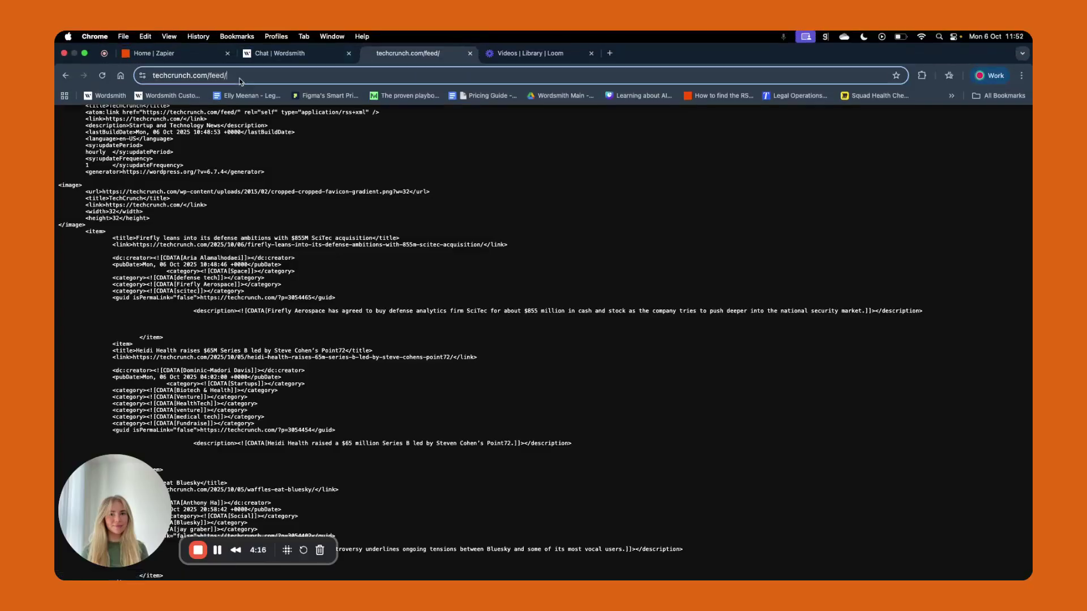
pyautogui.click(241, 80)
pyautogui.press('super+c')
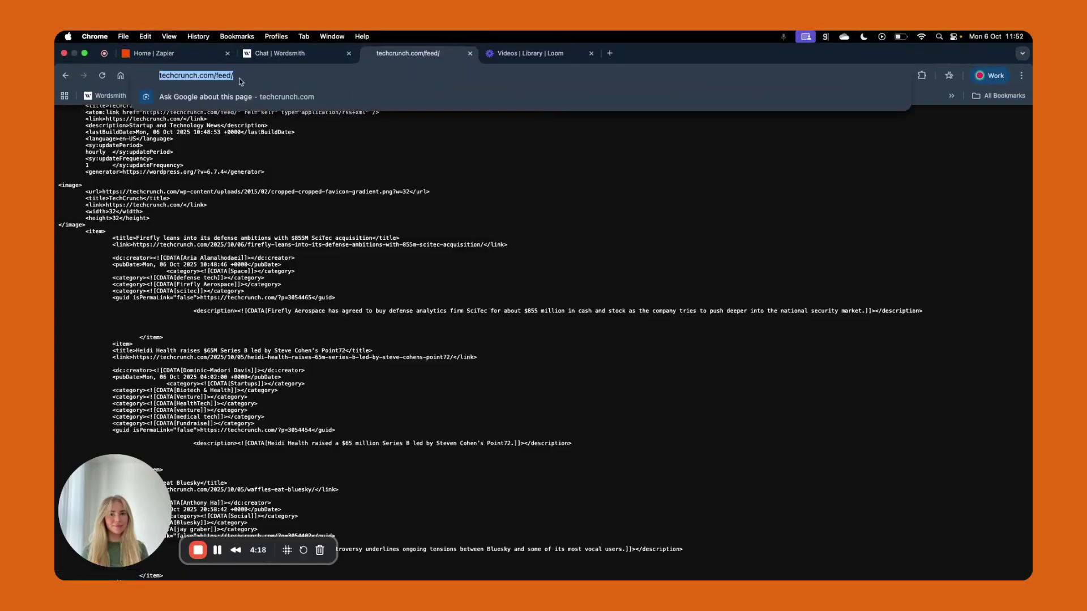
pyautogui.click(526, 254)
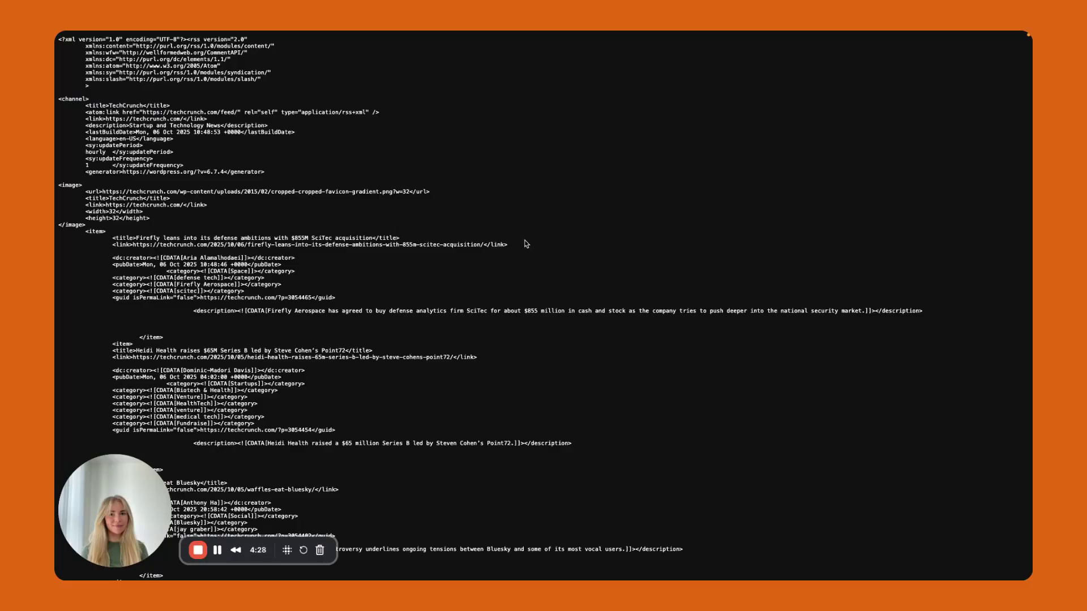
# - Switch to Zapier and create a new blank Zap
pyautogui.moveTo(516, 34)
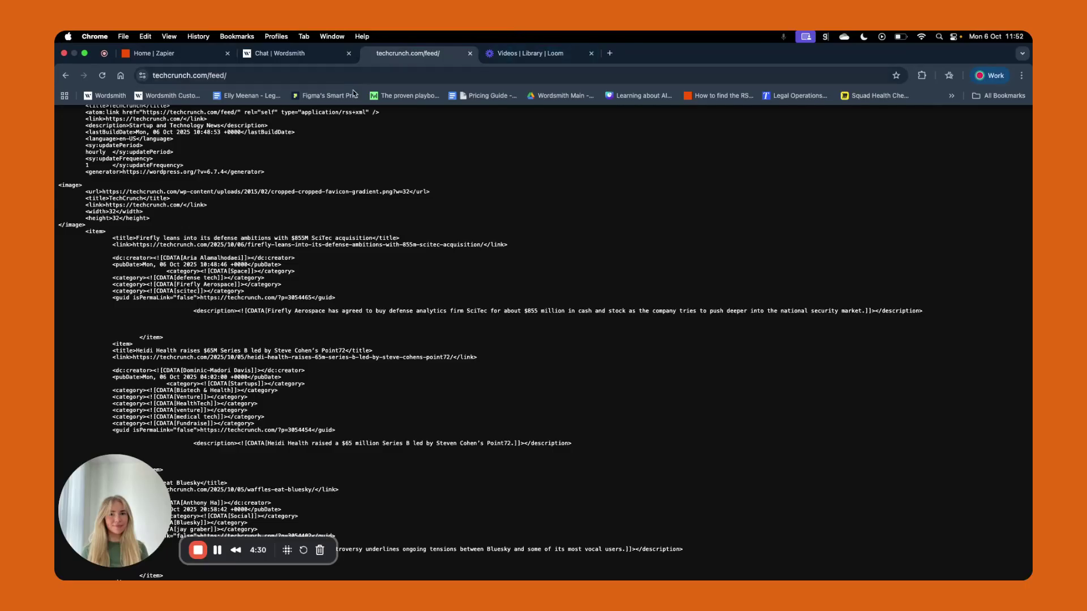
pyautogui.click(153, 53)
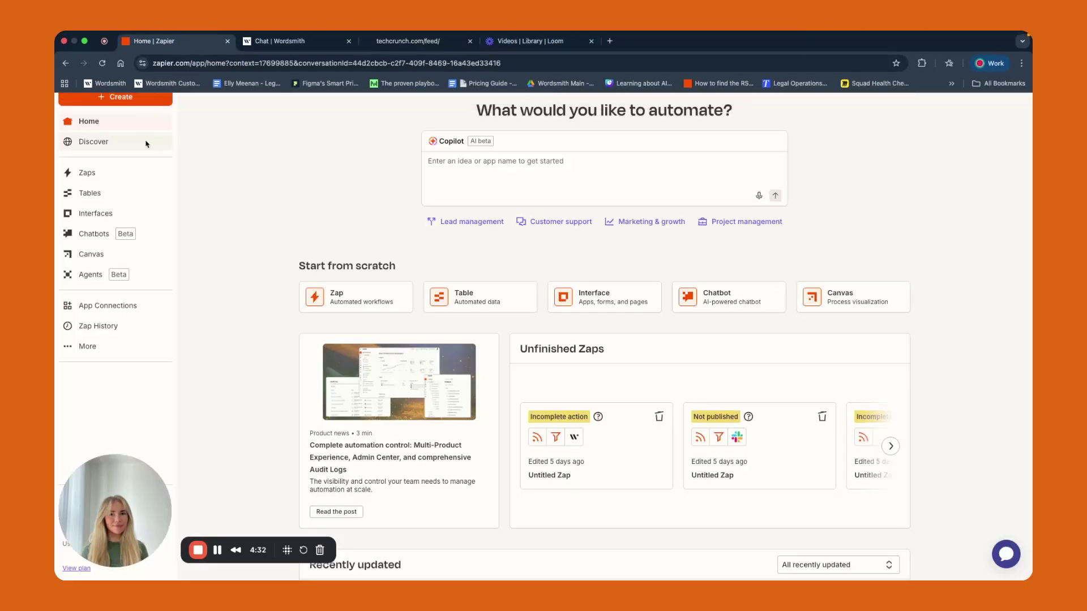
pyautogui.click(122, 94)
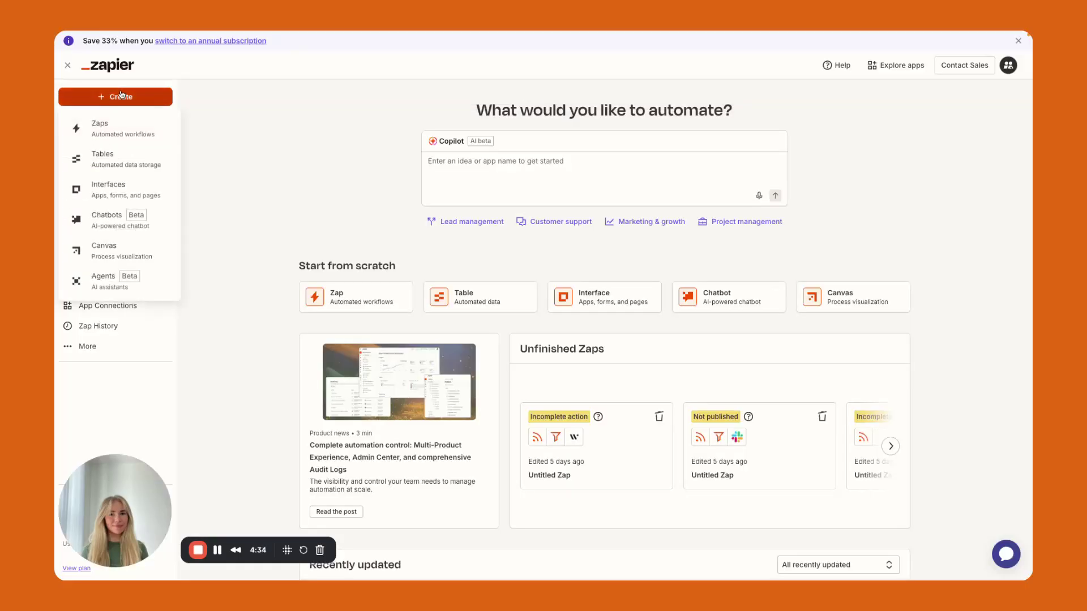
pyautogui.click(126, 134)
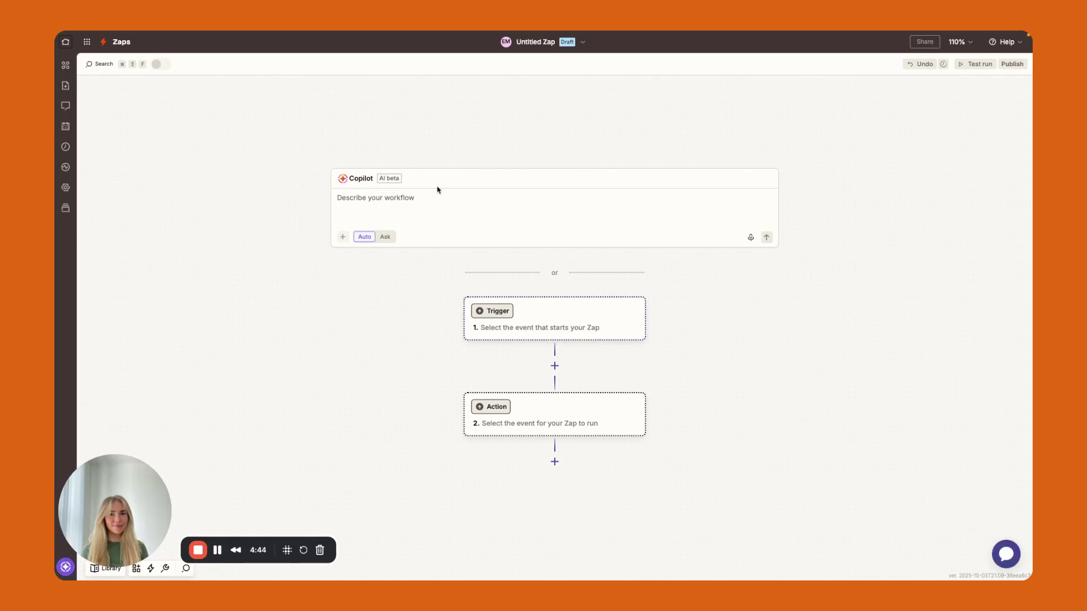
# - Set the Zap's trigger to RSS by Zapier with the event New Item in Feed
pyautogui.click(539, 316)
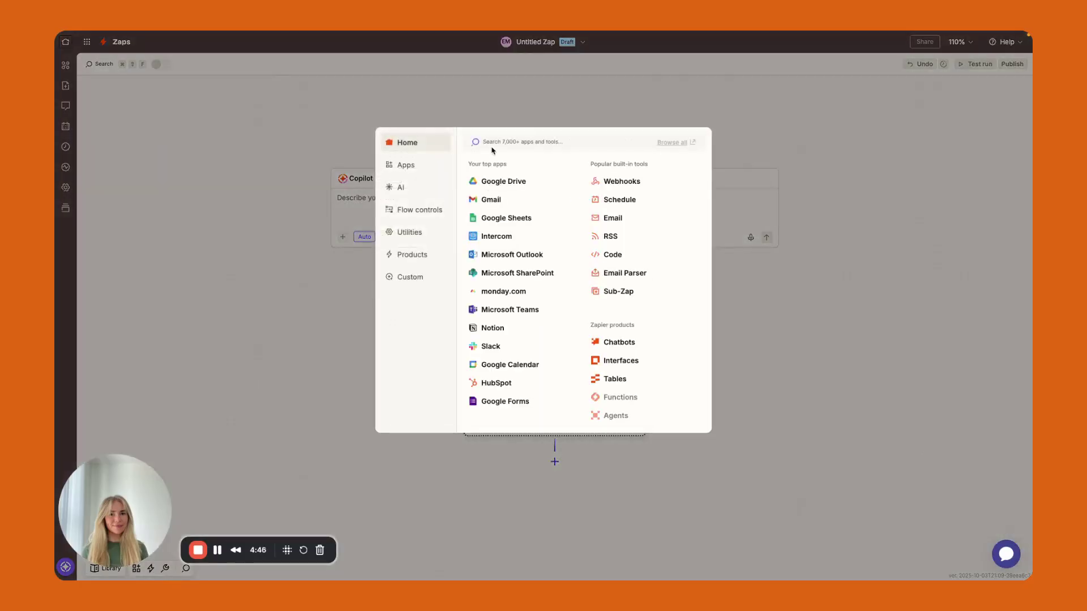
pyautogui.write('tss')
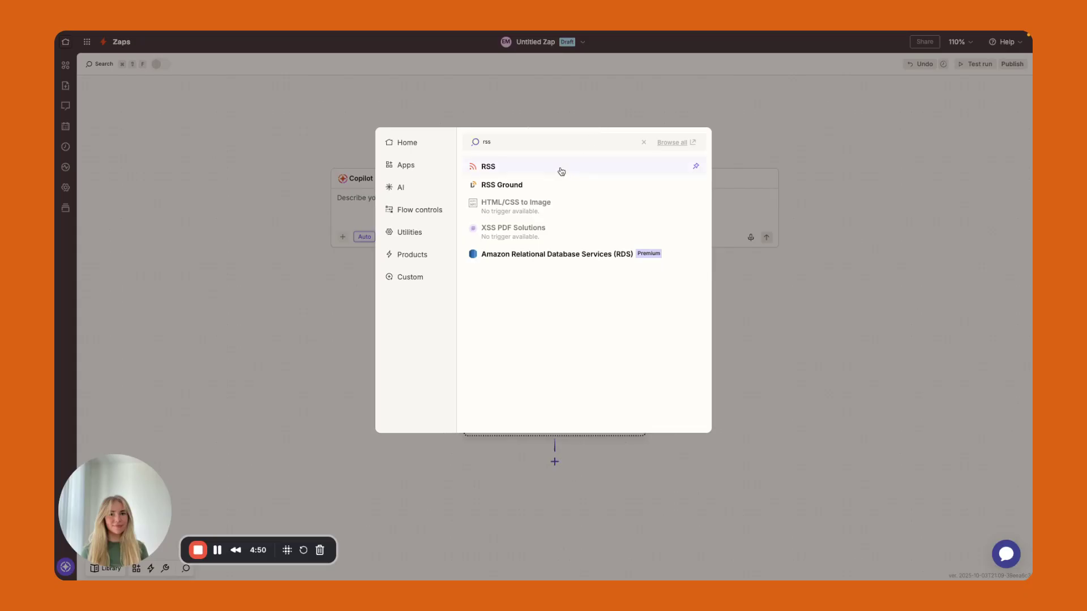
pyautogui.click(561, 171)
pyautogui.click(835, 204)
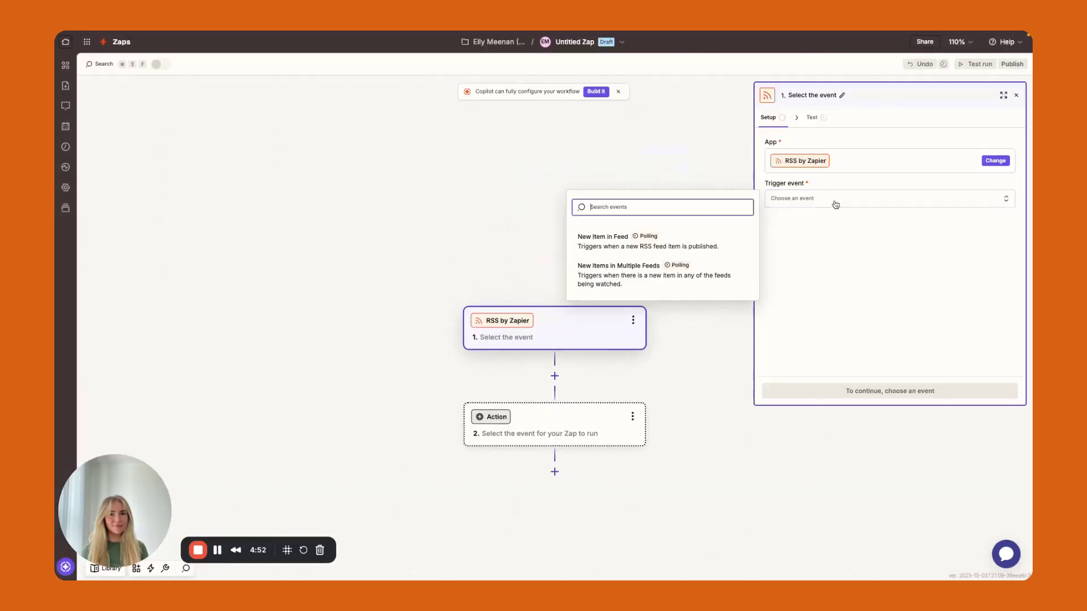
pyautogui.click(696, 244)
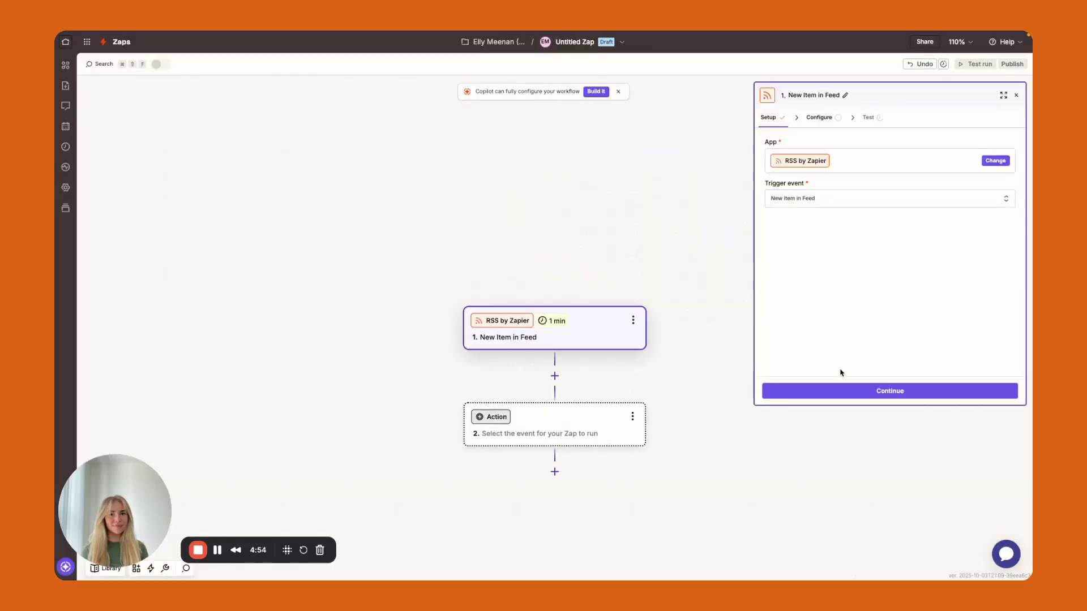
# - Continue to the trigger's configuration and paste the copied TechCrunch feed address as the Feed URL
pyautogui.click(840, 390)
pyautogui.click(787, 151)
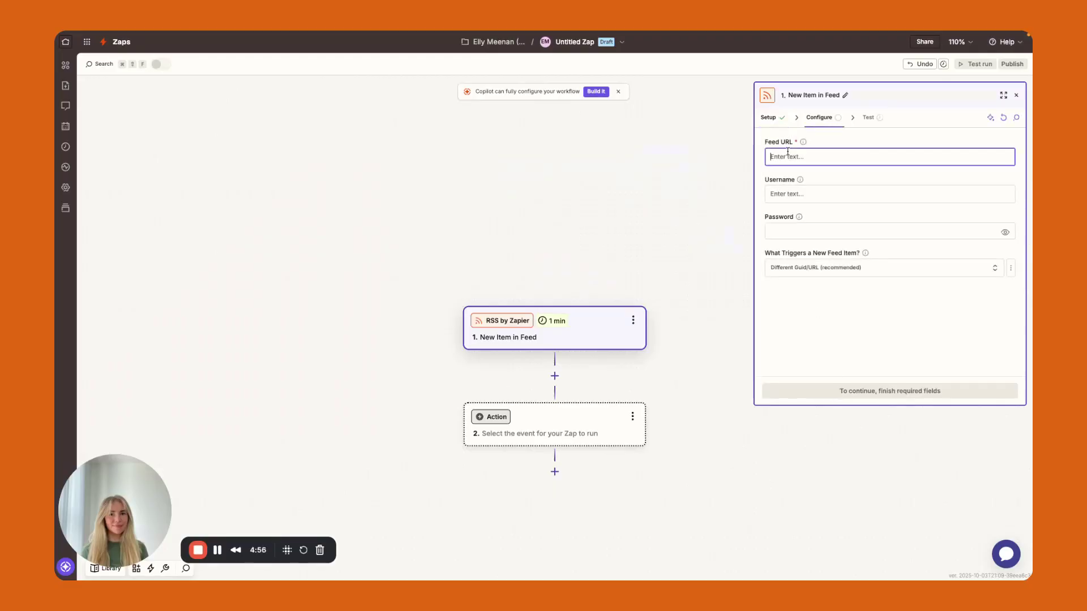
pyautogui.press('super+v')
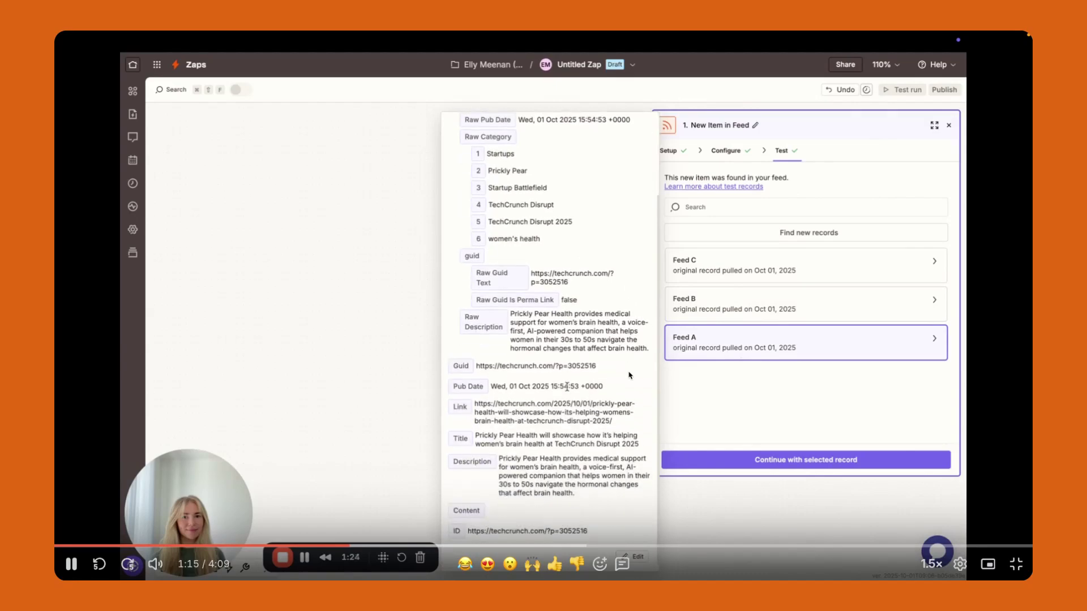
# - Play the recorded Zapier walkthrough past the trigger's test record to the empty action step, pausing where explanation is needed
pyautogui.click(727, 430)
pyautogui.click(728, 431)
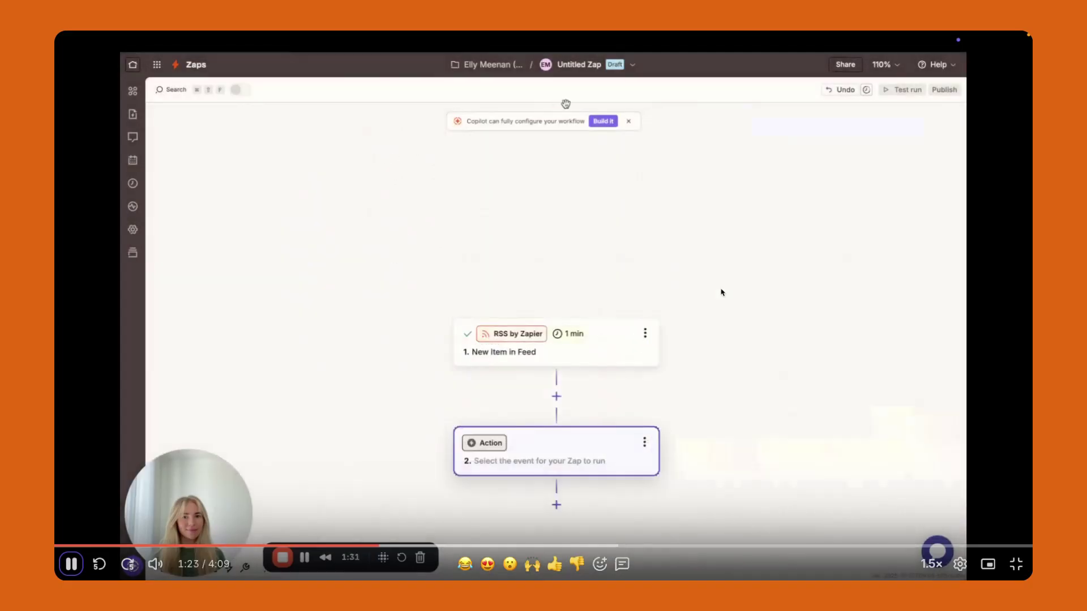
pyautogui.click(708, 326)
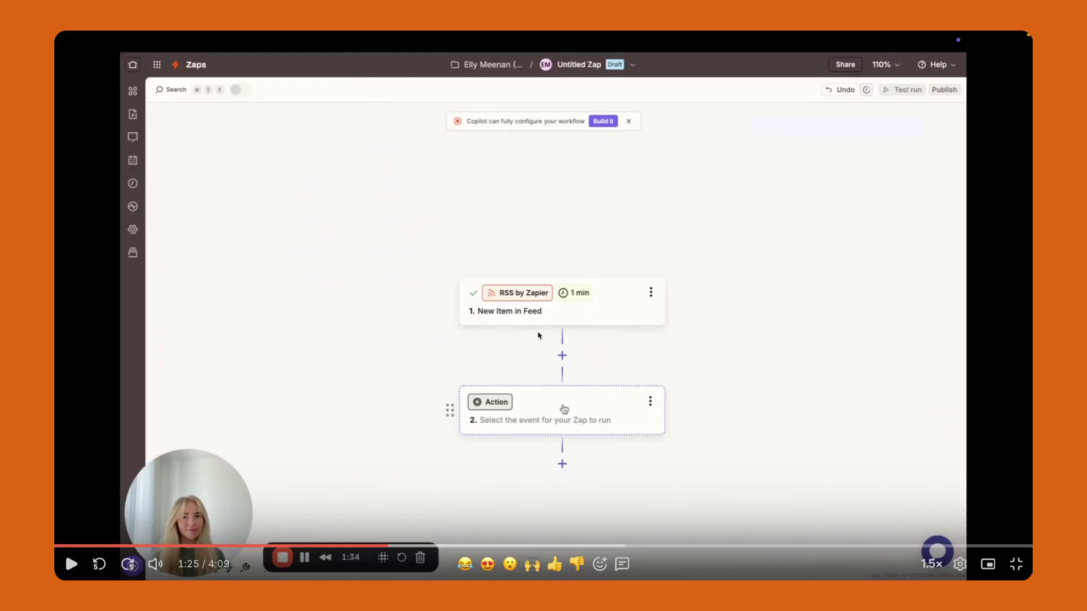
# - Play the walkthrough through the Filter by Zapier setup, pausing at the Title and Description rules that check for AI
pyautogui.click(515, 395)
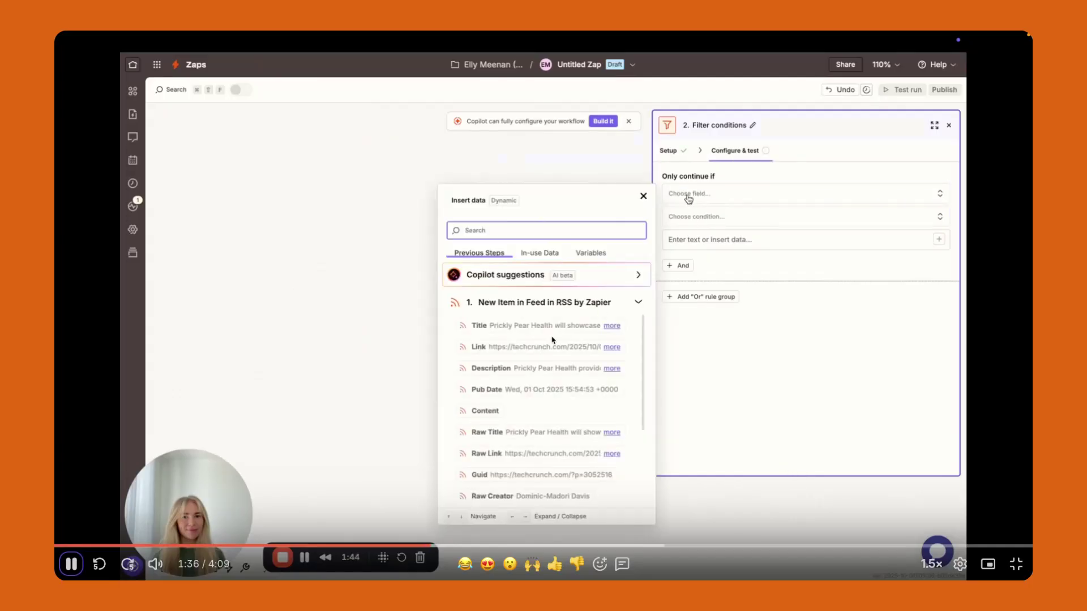
pyautogui.press('space')
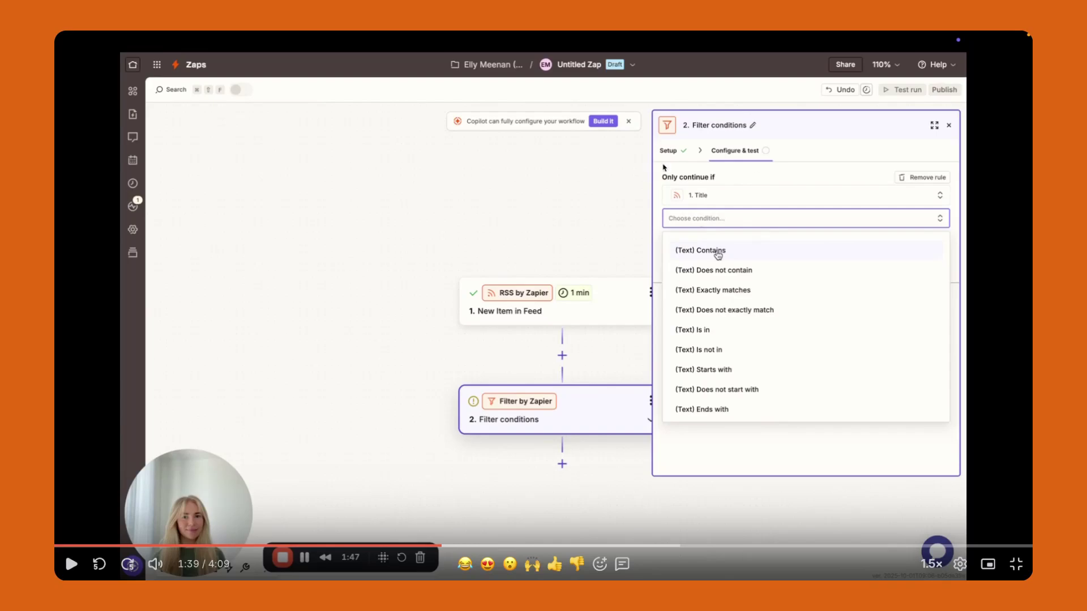
pyautogui.press('space')
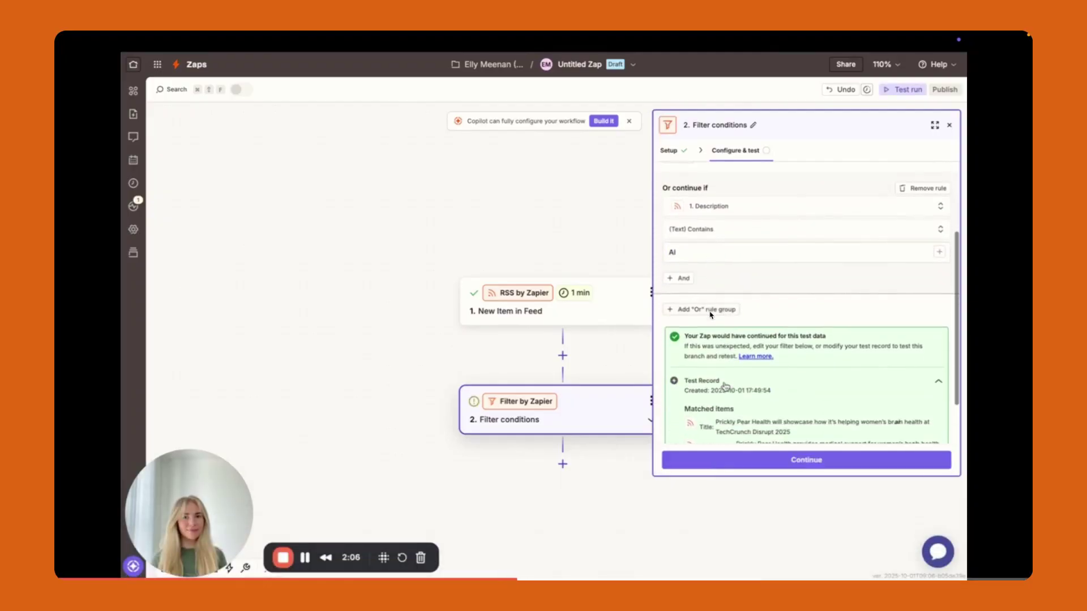
pyautogui.click(679, 318)
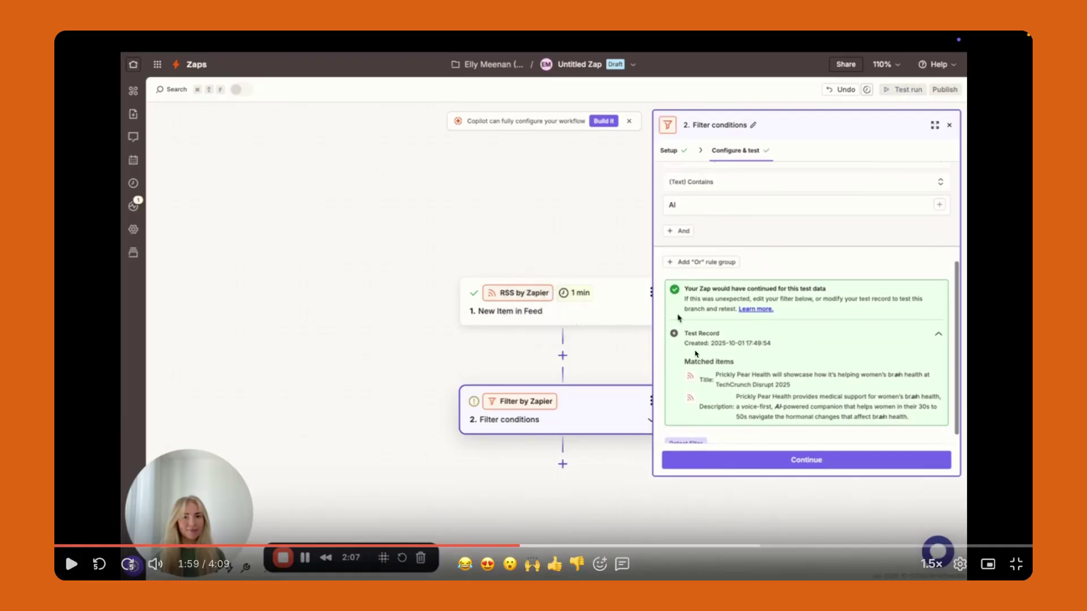
pyautogui.click(843, 415)
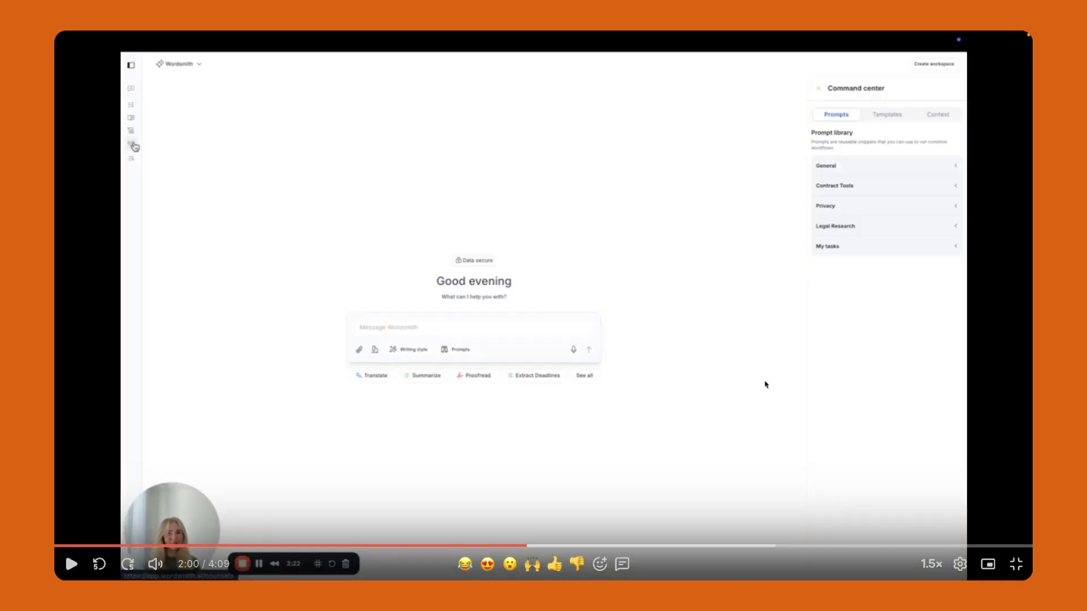
# - Play the walkthrough through the Horizon Scanning workspace in Wordsmith, pausing to explain its knowledge sources and file upload
pyautogui.click(683, 362)
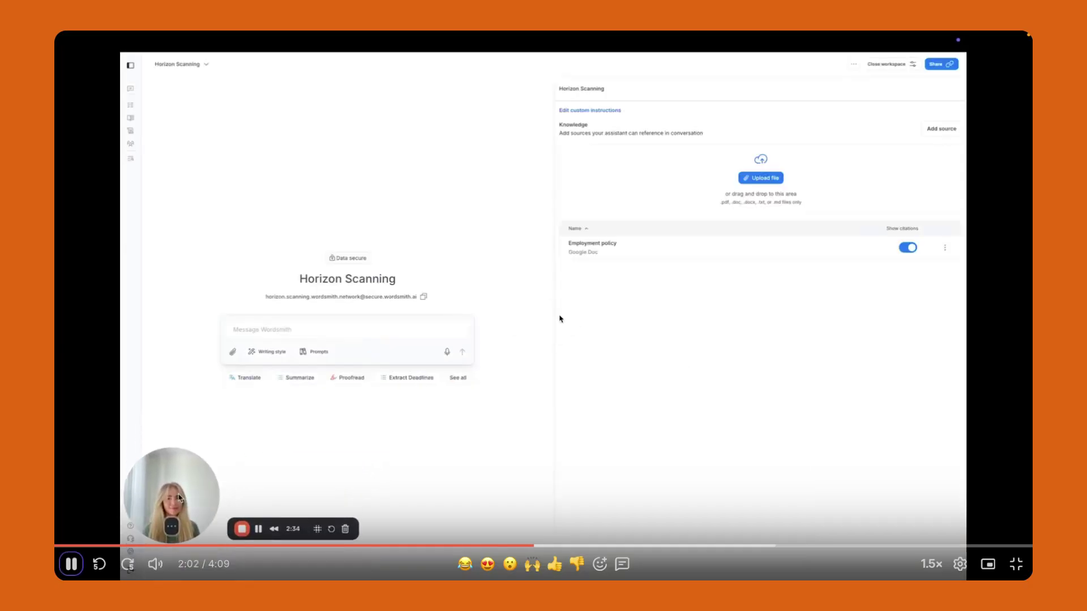
pyautogui.click(554, 315)
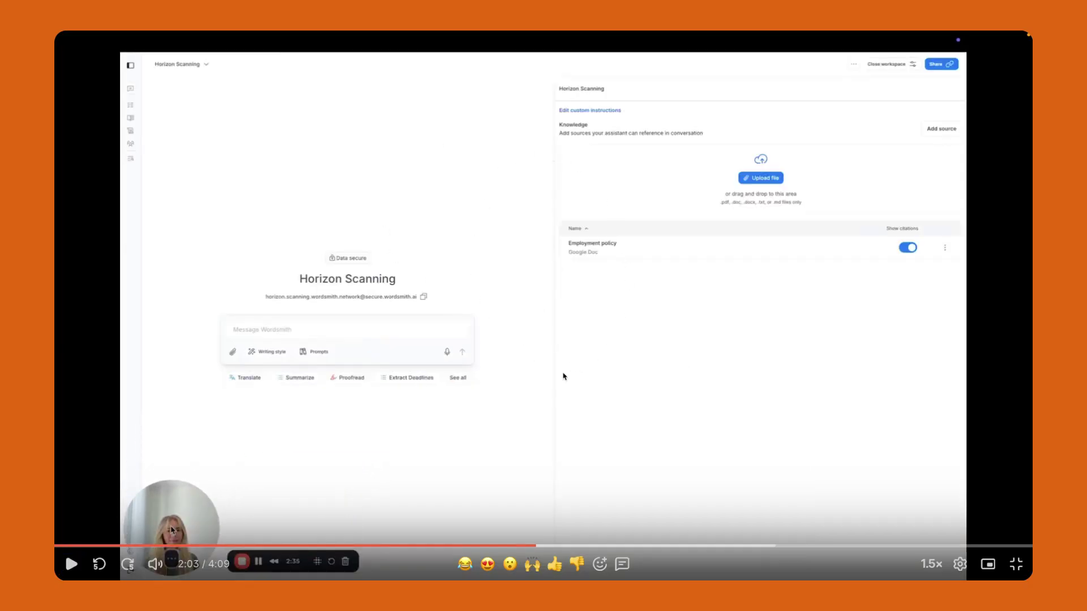
pyautogui.click(518, 322)
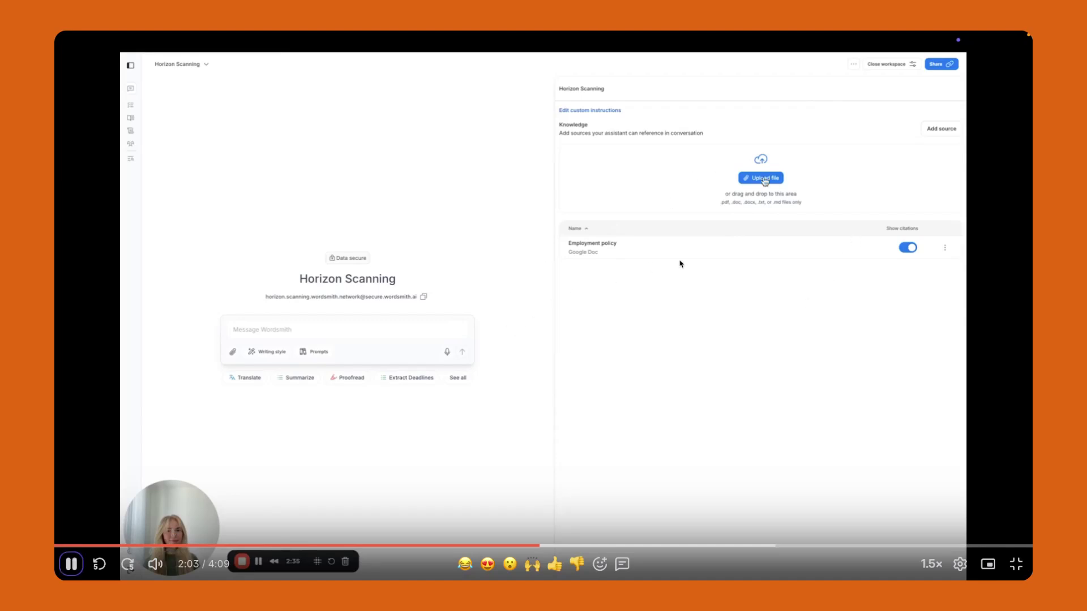
pyautogui.click(600, 269)
pyautogui.click(751, 241)
pyautogui.click(585, 153)
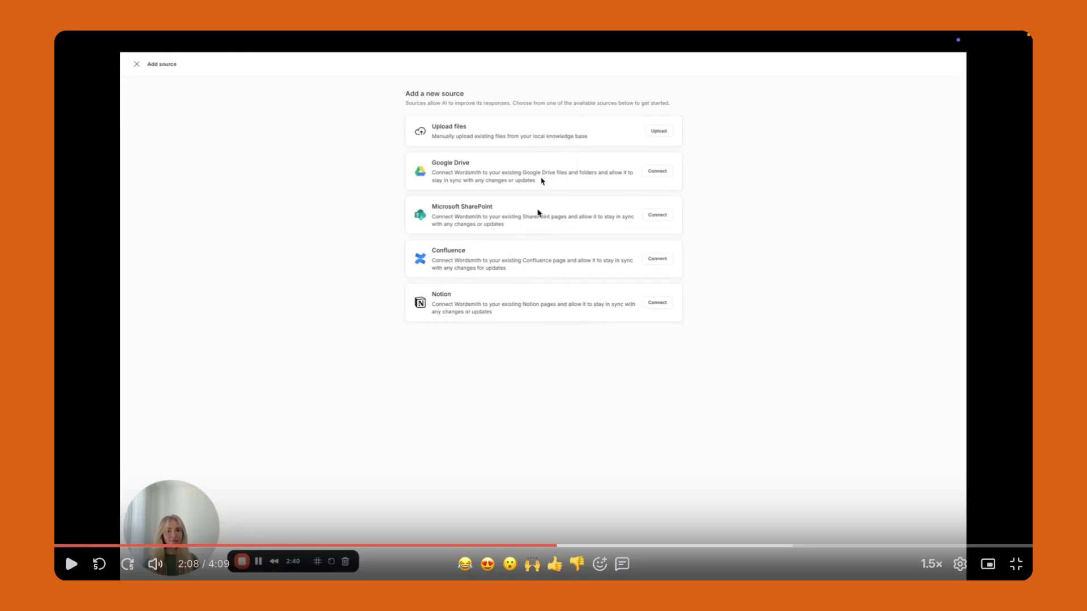
# - Continue the walkthrough from the source connections through the workspace's custom instructions, pausing at the output format fields
pyautogui.click(538, 213)
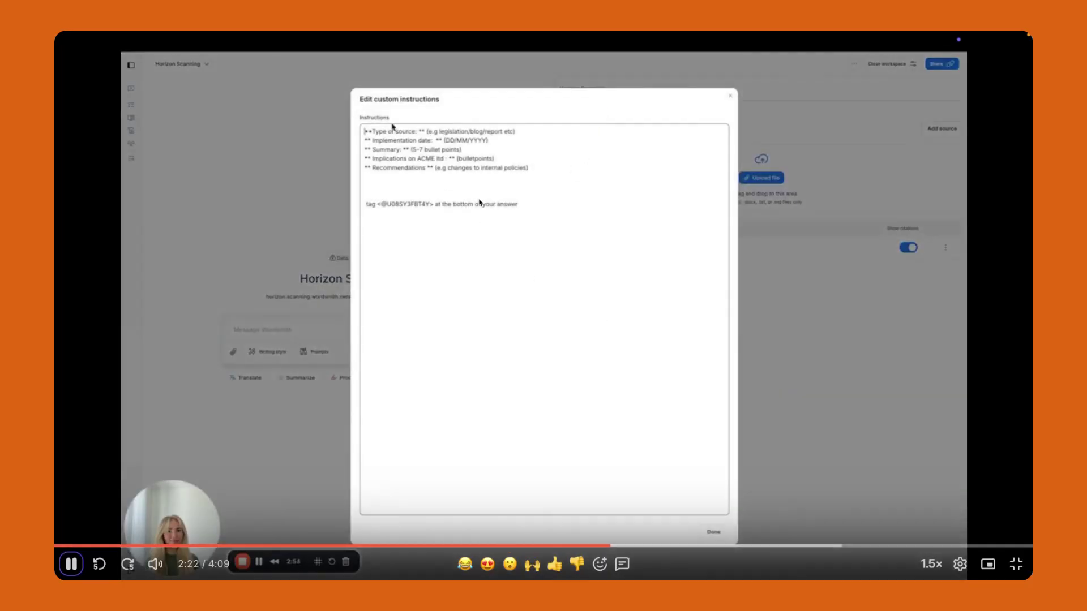
pyautogui.click(479, 202)
pyautogui.click(490, 138)
pyautogui.click(506, 153)
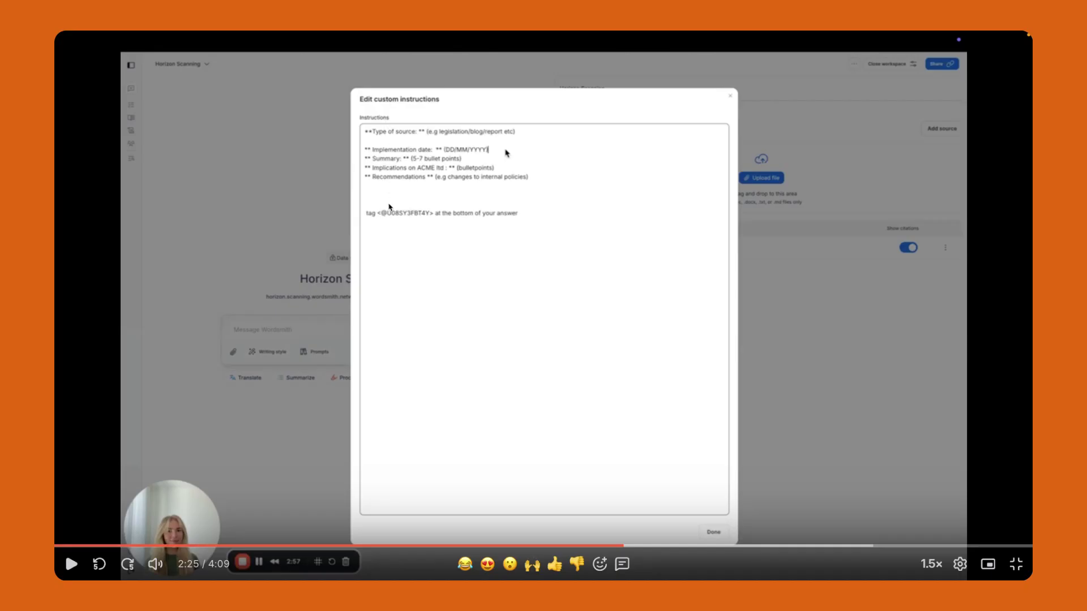
pyautogui.press('space')
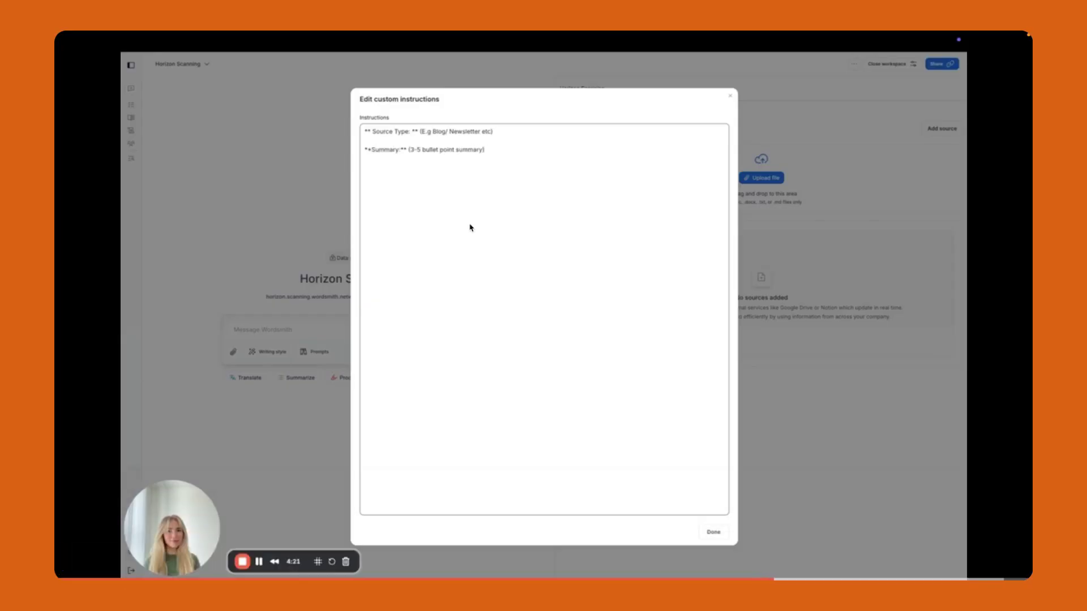
pyautogui.write('emo')
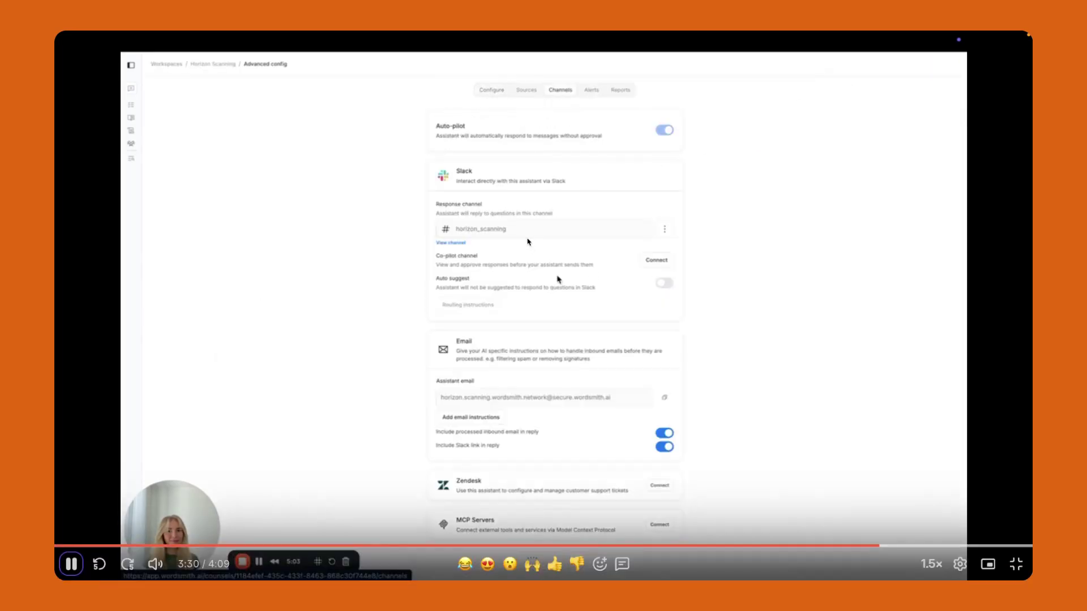
# - Play the walkthrough through the Slack channel settings, pausing where the response channel is switched to horizon__scanning
pyautogui.click(526, 240)
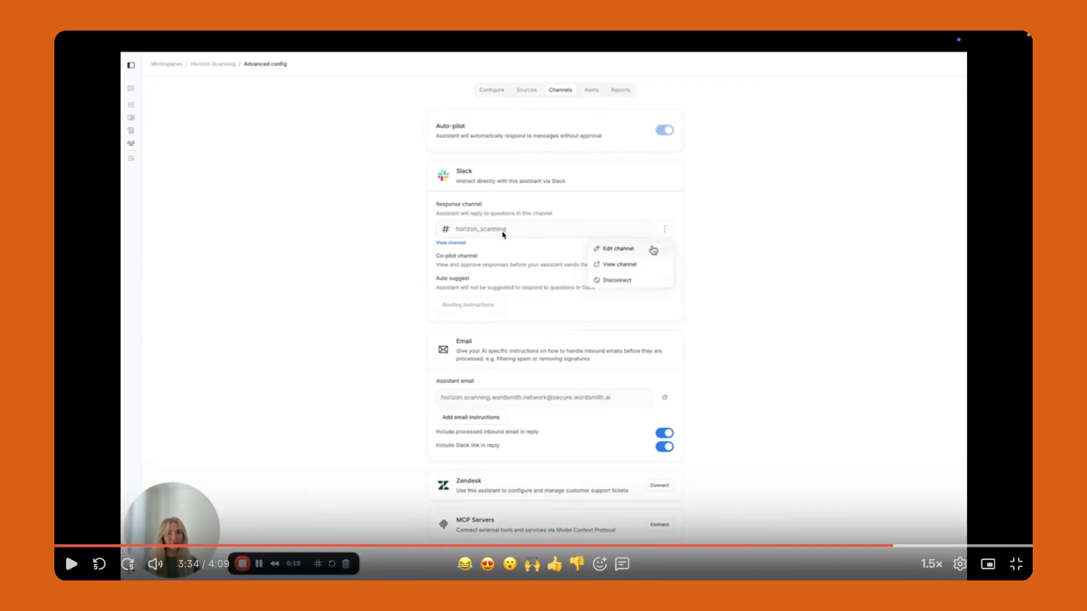
pyautogui.click(563, 244)
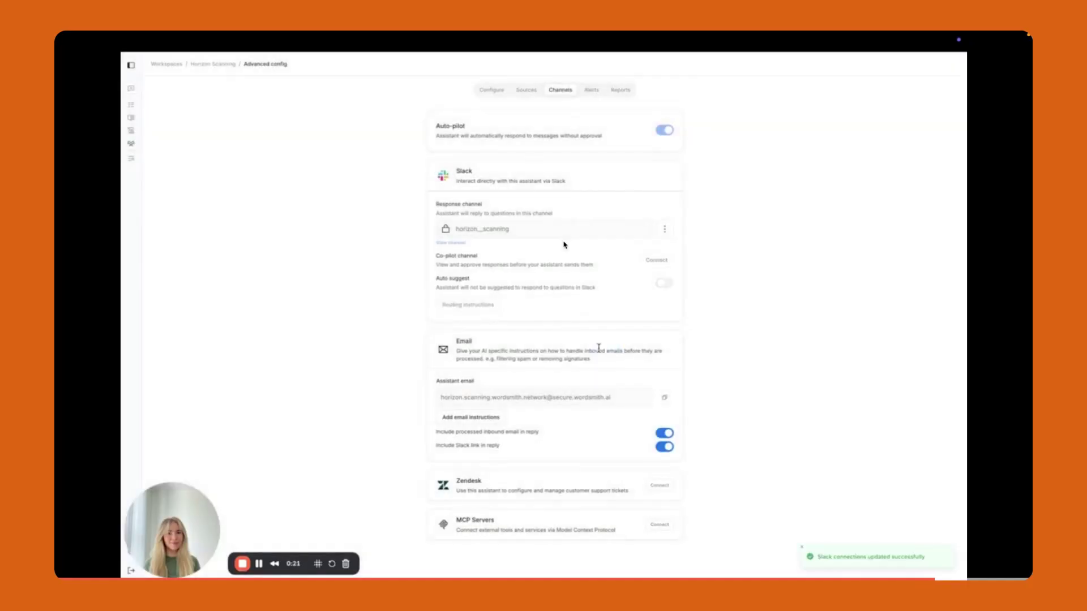
pyautogui.click(564, 246)
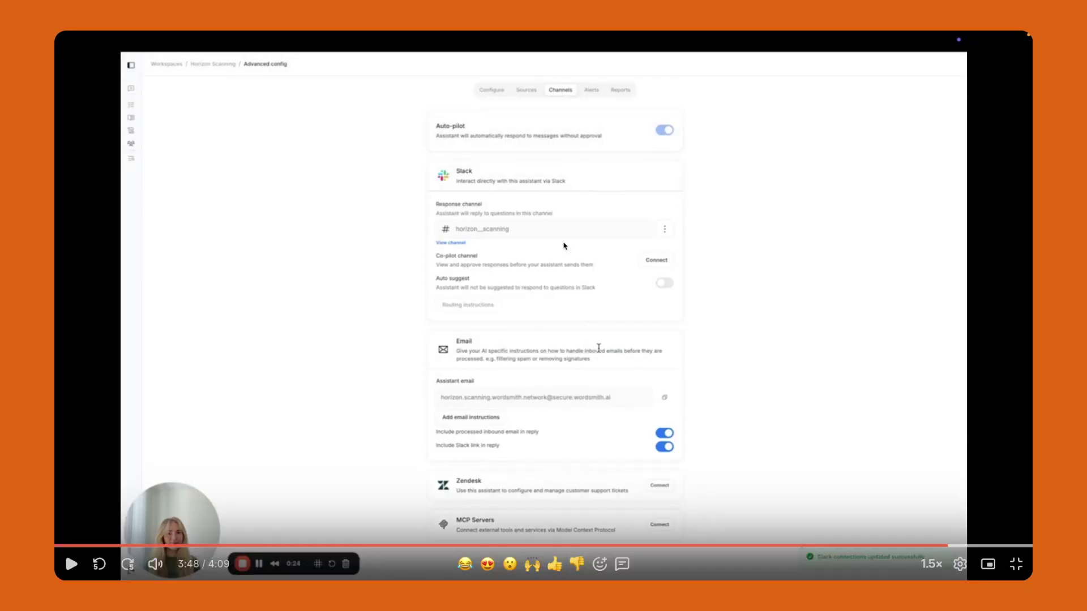
pyautogui.click(565, 252)
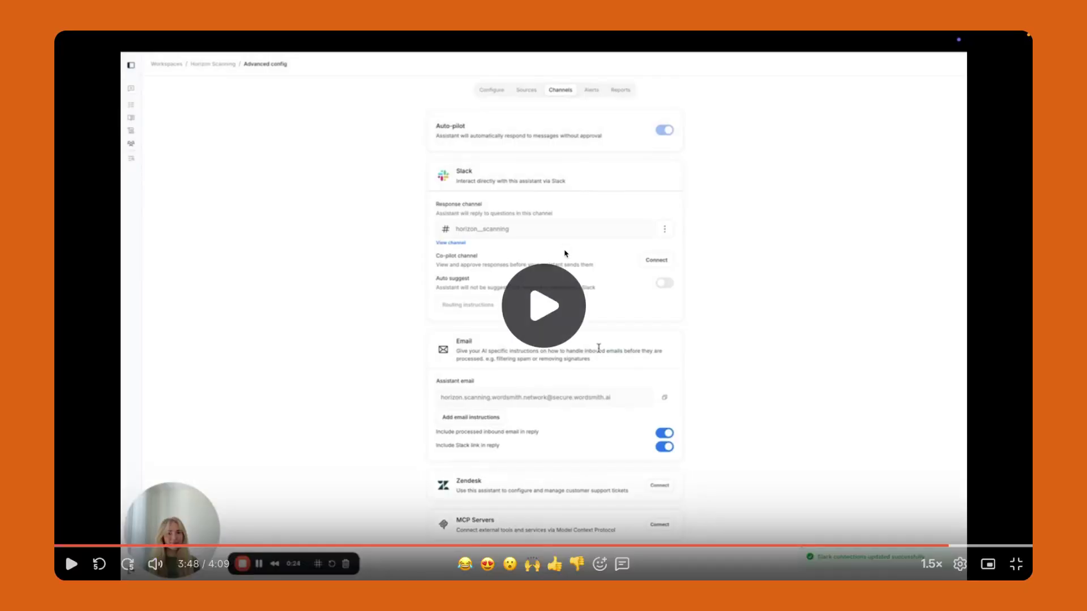
pyautogui.click(565, 253)
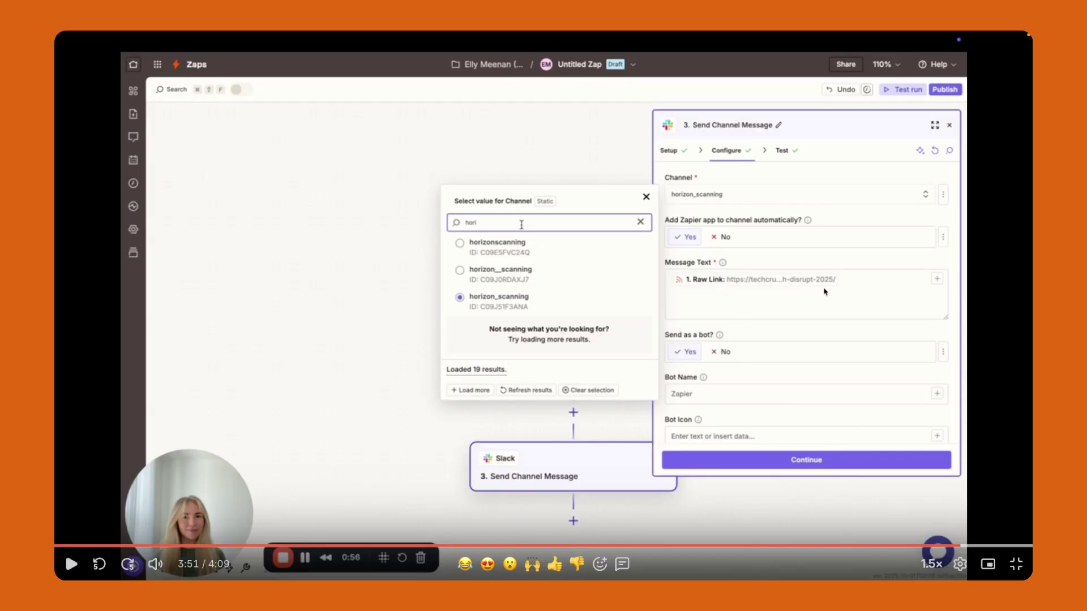
# - Skip ahead in the walkthrough and review the Send Channel Message action and its Slack test
pyautogui.press('Right')
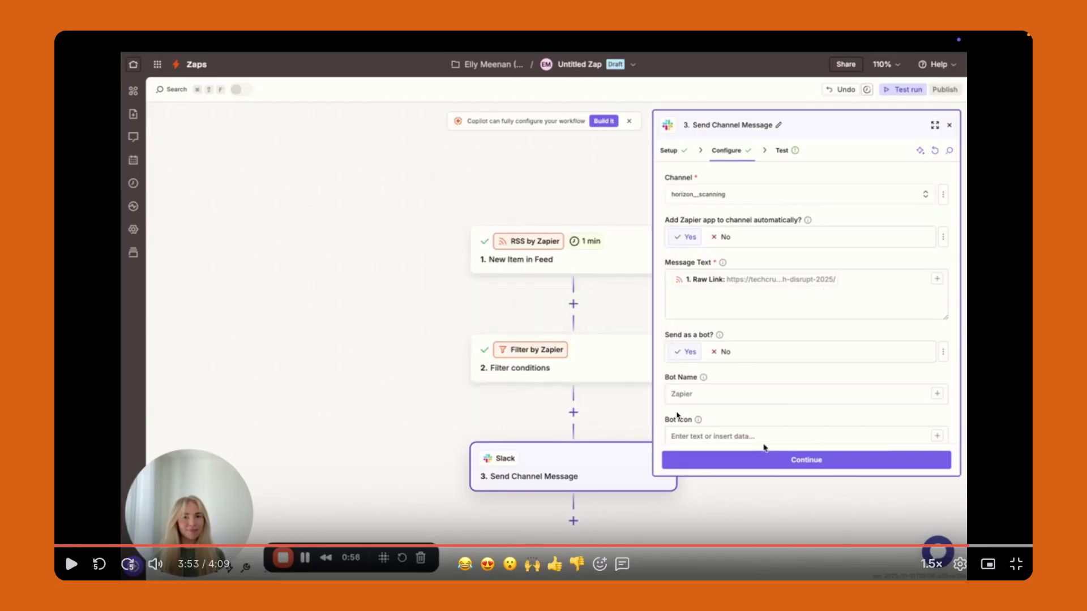
pyautogui.press('space')
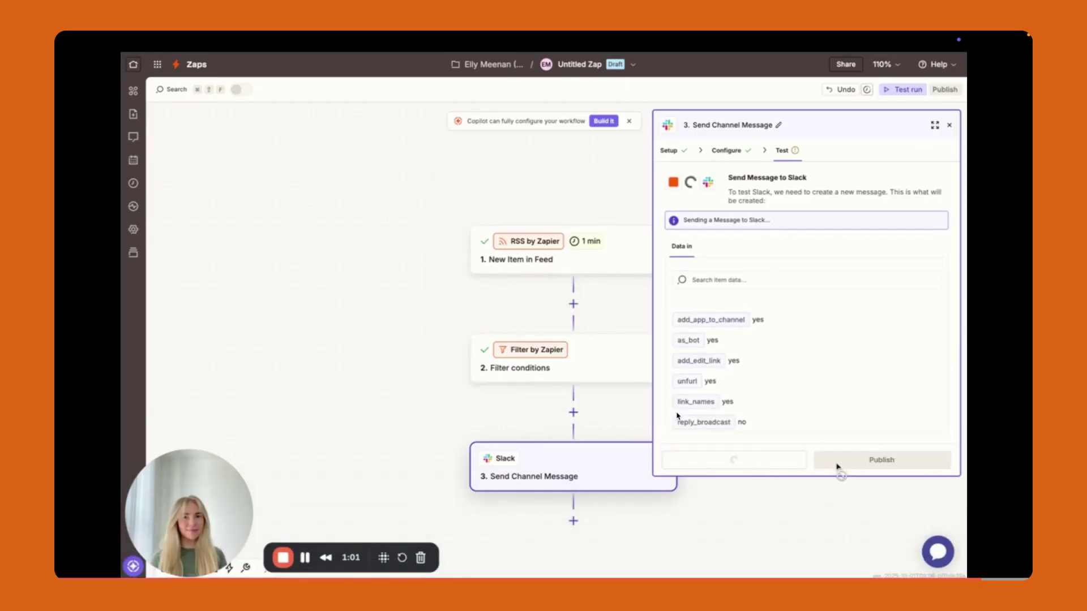
pyautogui.press('space')
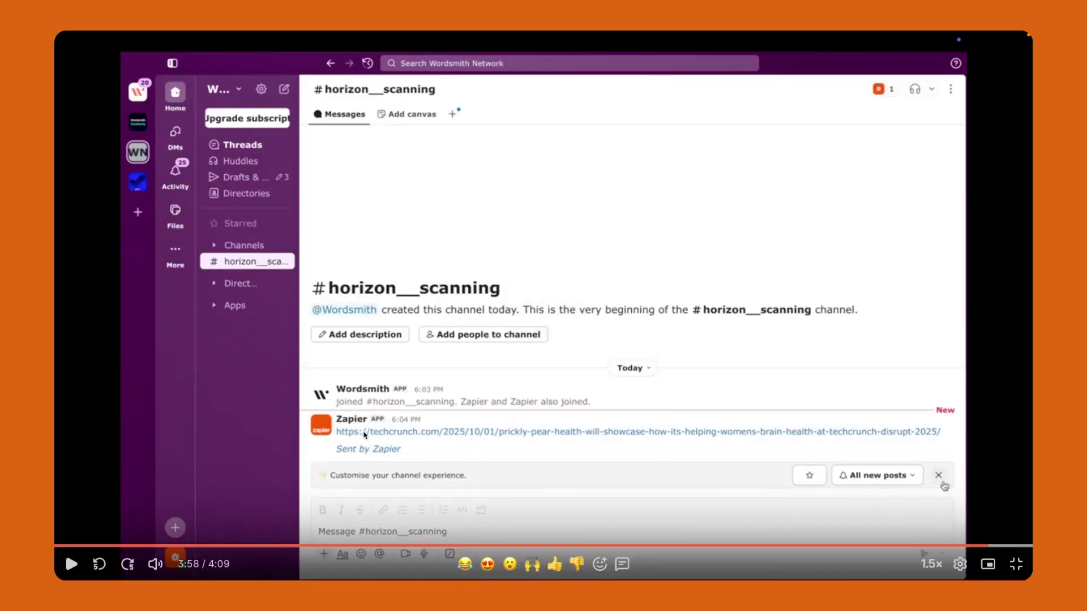
# - Play the walkthrough's Slack result, pausing on the thread under the Zapier post to examine Wordsmith's article summary
pyautogui.click(461, 441)
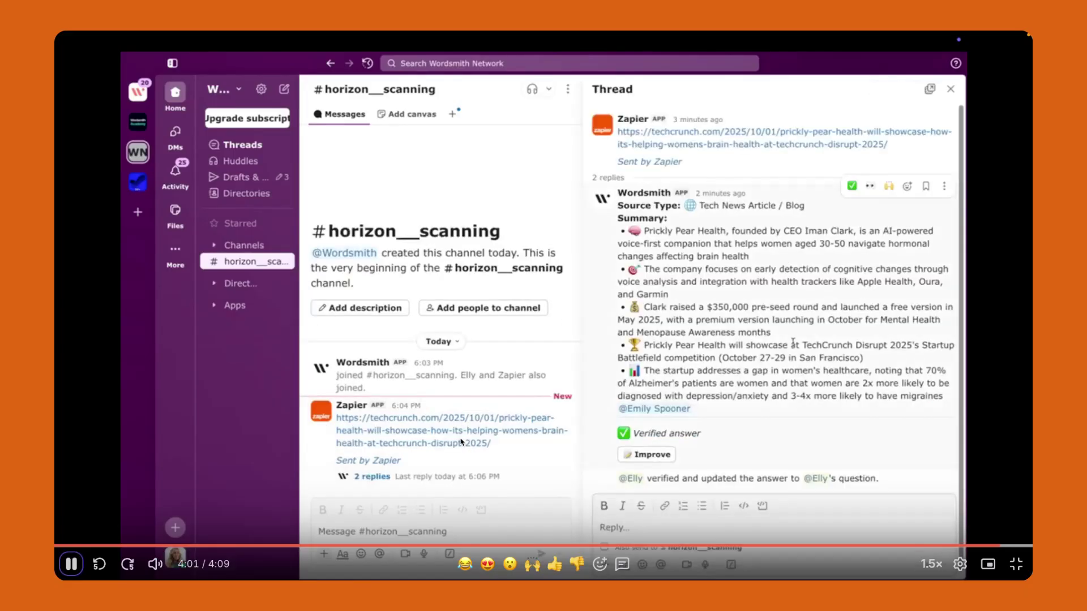
pyautogui.click(830, 186)
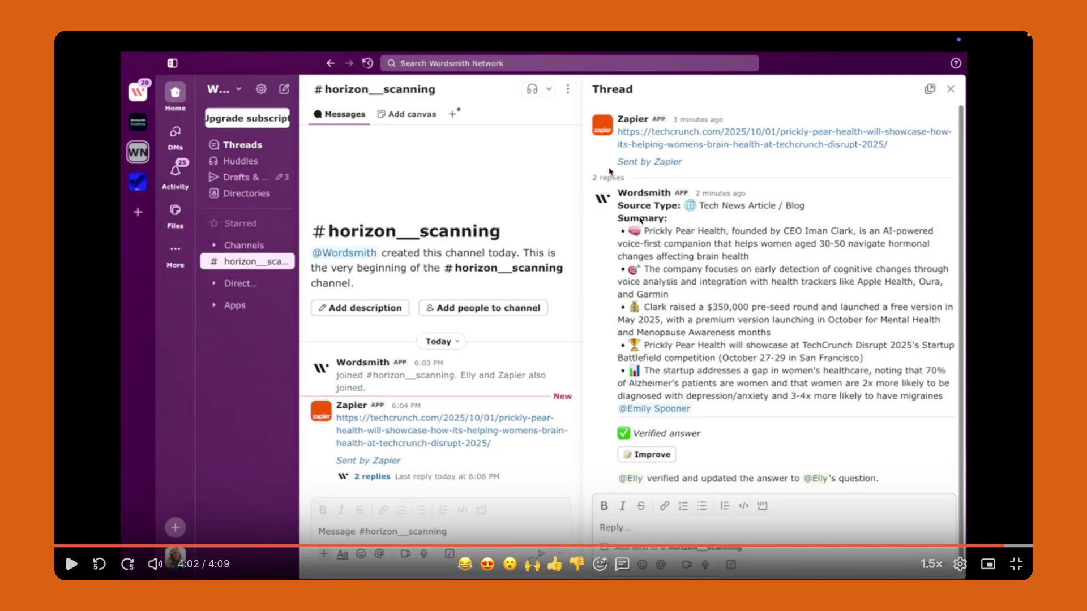
pyautogui.click(636, 420)
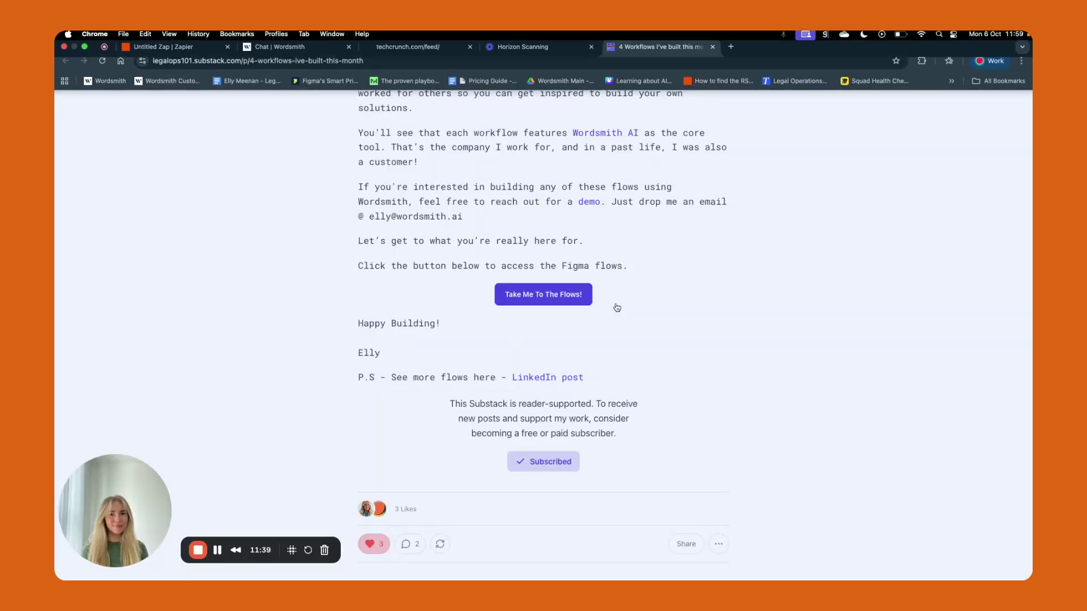
# - Open the Figma flows linked from the Substack article and locate the Horizon Scanning (WITH ZAPIER) flow
pyautogui.scroll(-3, 597, 338)
pyautogui.click(535, 243)
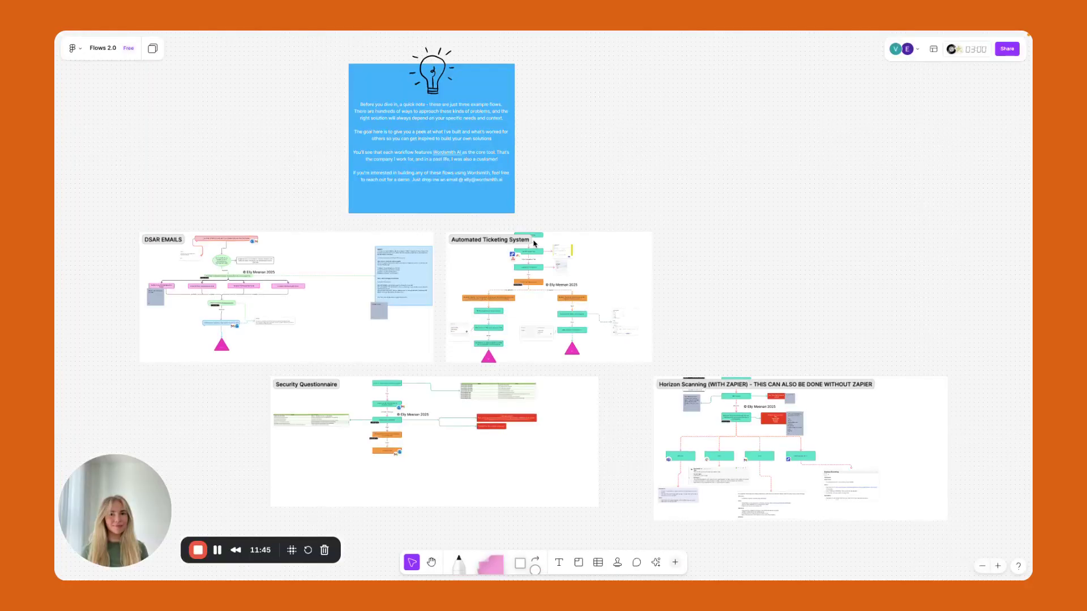
pyautogui.scroll(10, 762, 401)
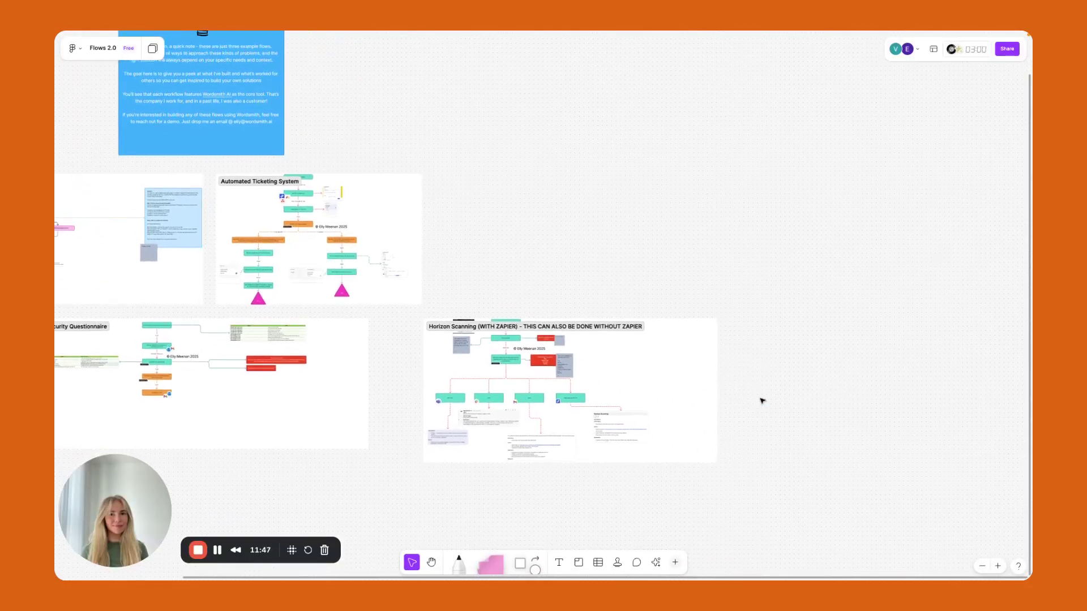
pyautogui.scroll(5, 419, 277)
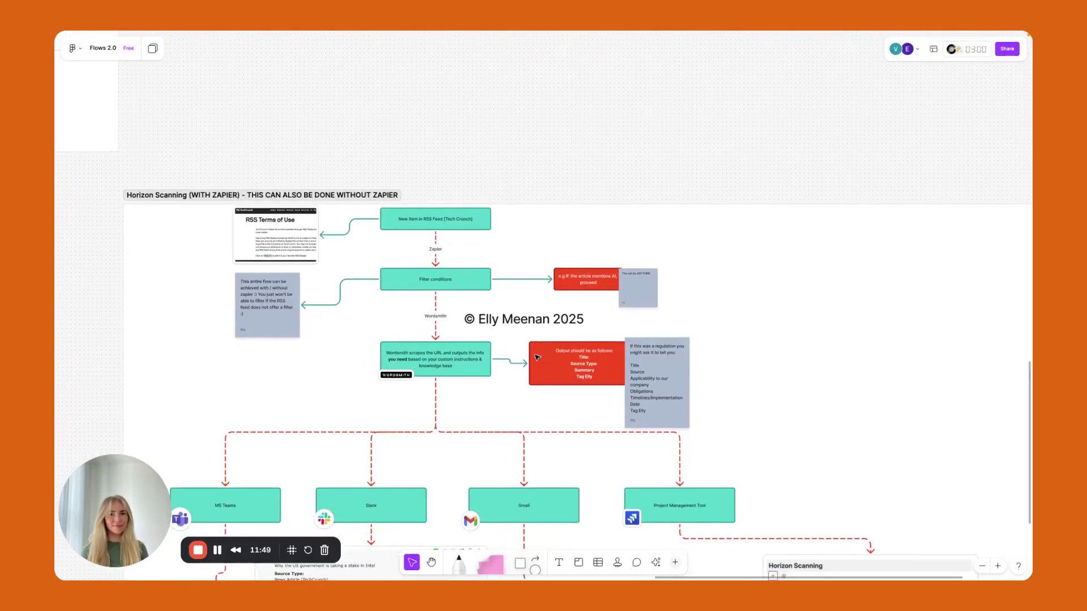
# - Examine the flow's New Item in RSS Feed trigger, the RSS Terms of Use image, and the filter conditions with their example note
pyautogui.click(402, 184)
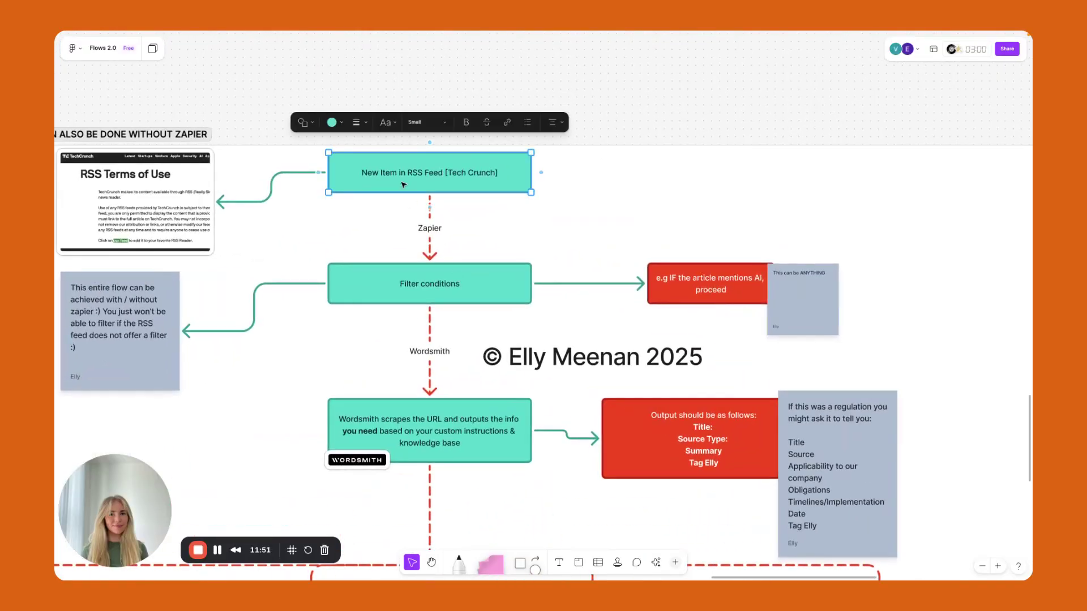
pyautogui.scroll(-2, 456, 190)
pyautogui.click(186, 157)
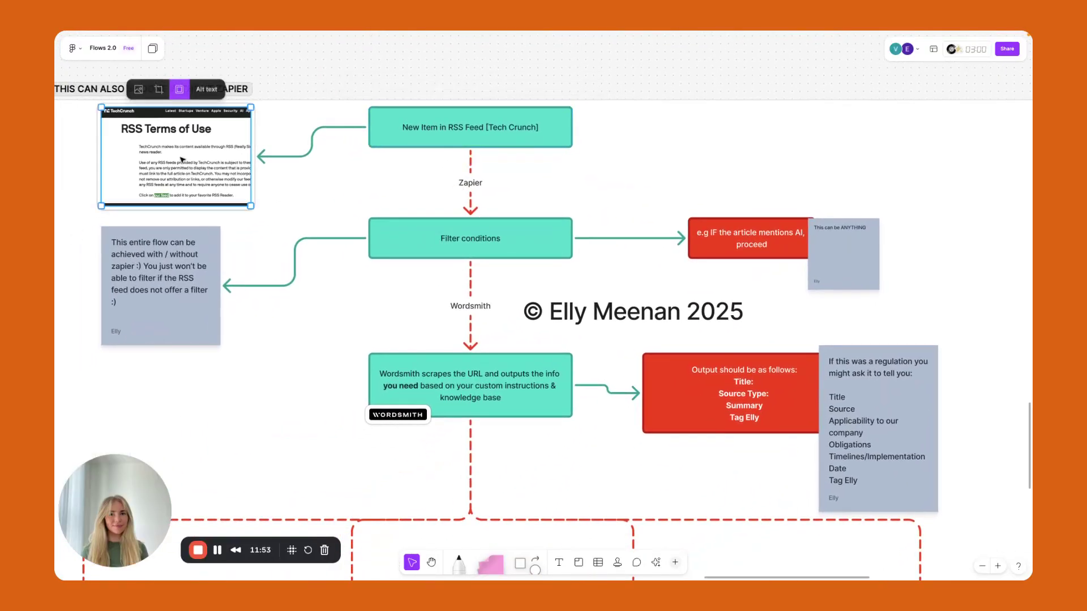
pyautogui.click(484, 247)
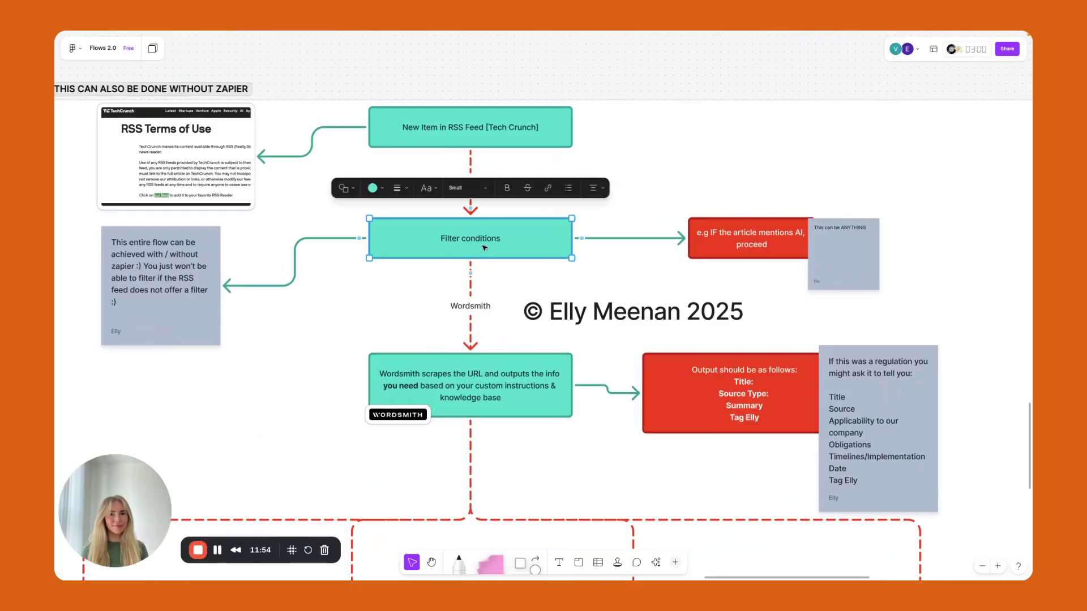
pyautogui.click(739, 247)
pyautogui.click(869, 245)
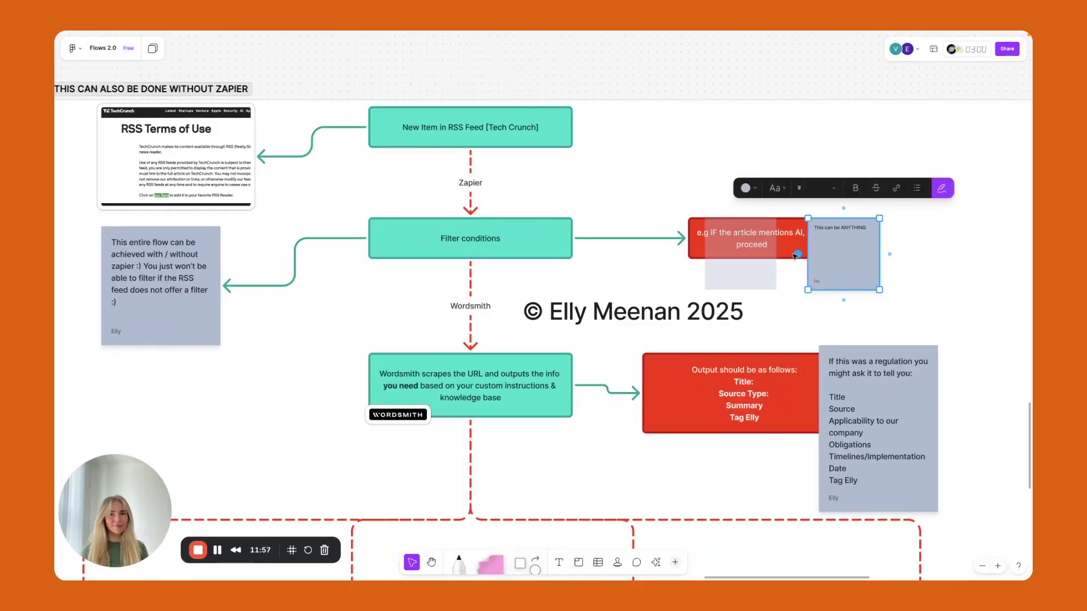
# - Examine the flow's Wordsmith scraping step and its red output-format box with Title, Source Type, Summary and Tag Elly
pyautogui.scroll(-2, 436, 395)
pyautogui.click(511, 298)
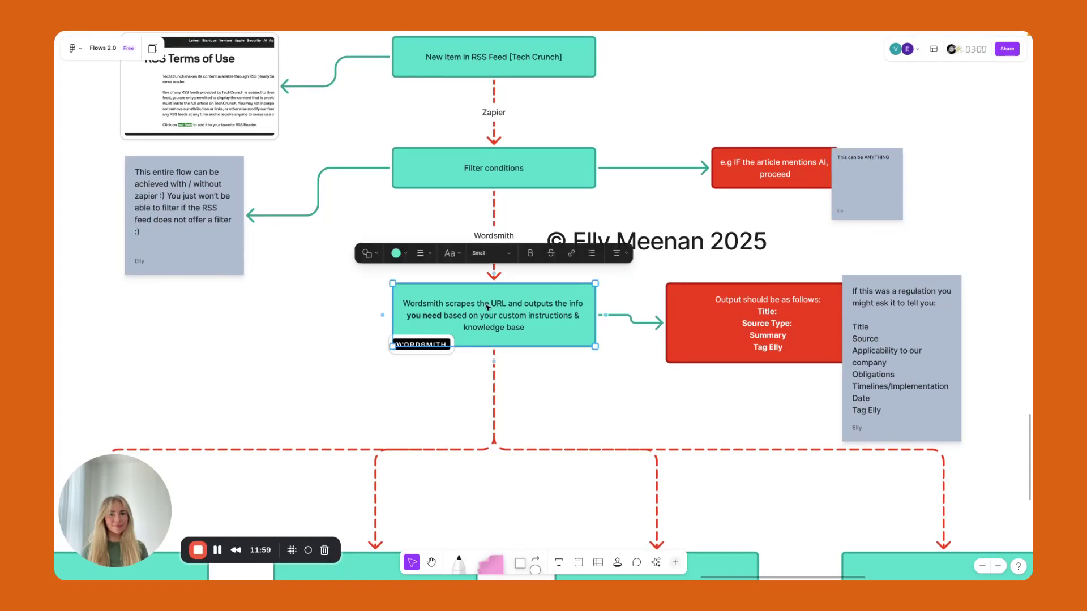
pyautogui.scroll(-2, 511, 298)
pyautogui.click(676, 293)
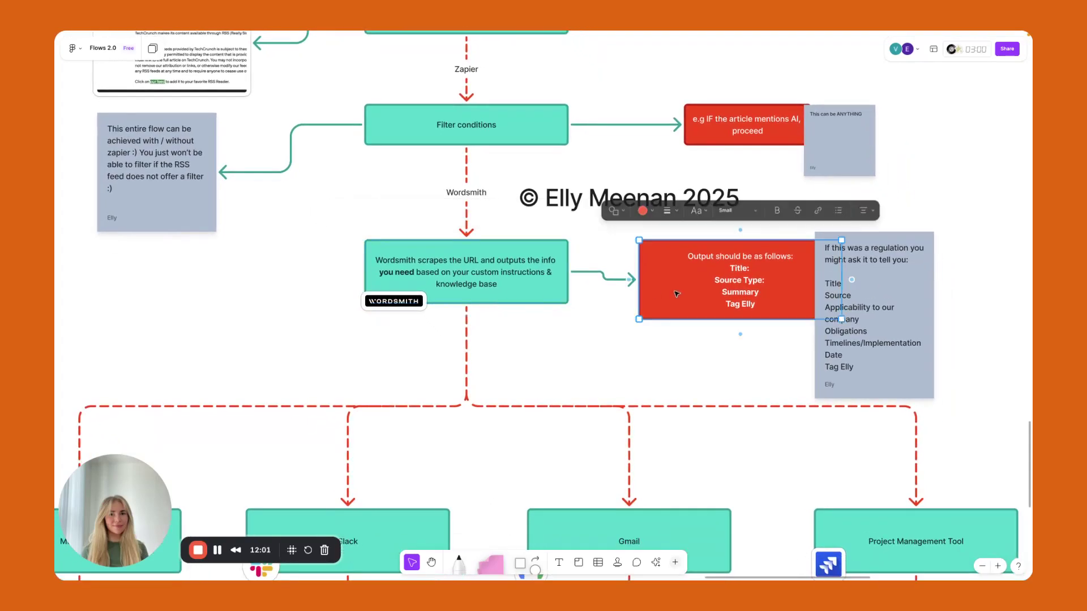
pyautogui.scroll(-5, 564, 307)
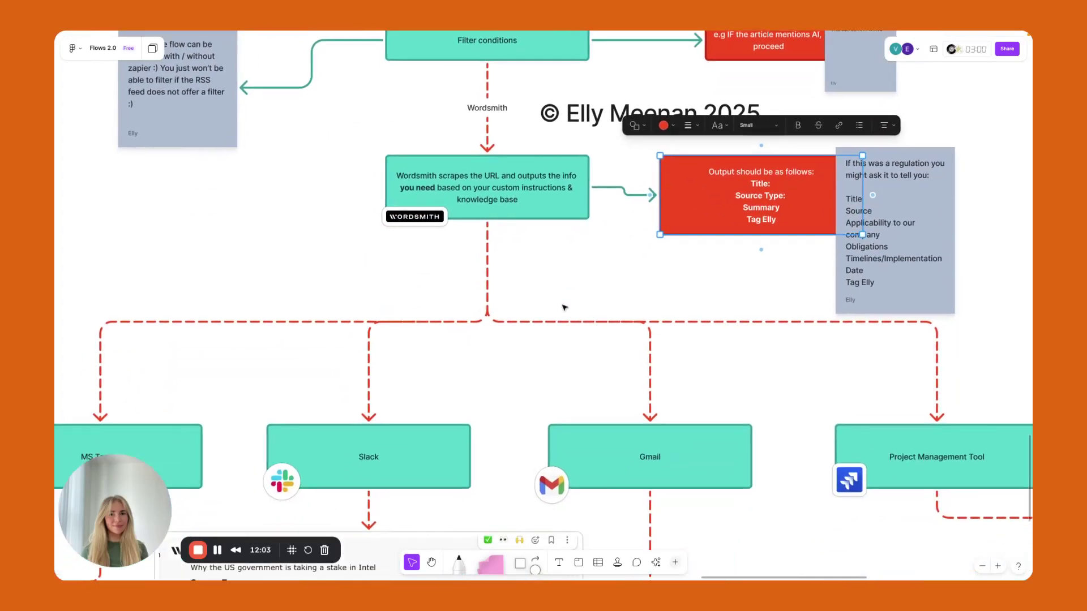
# - Review the flow's four delivery destinations: MS Teams, Slack, Gmail and Project Management Tool
pyautogui.click(157, 357)
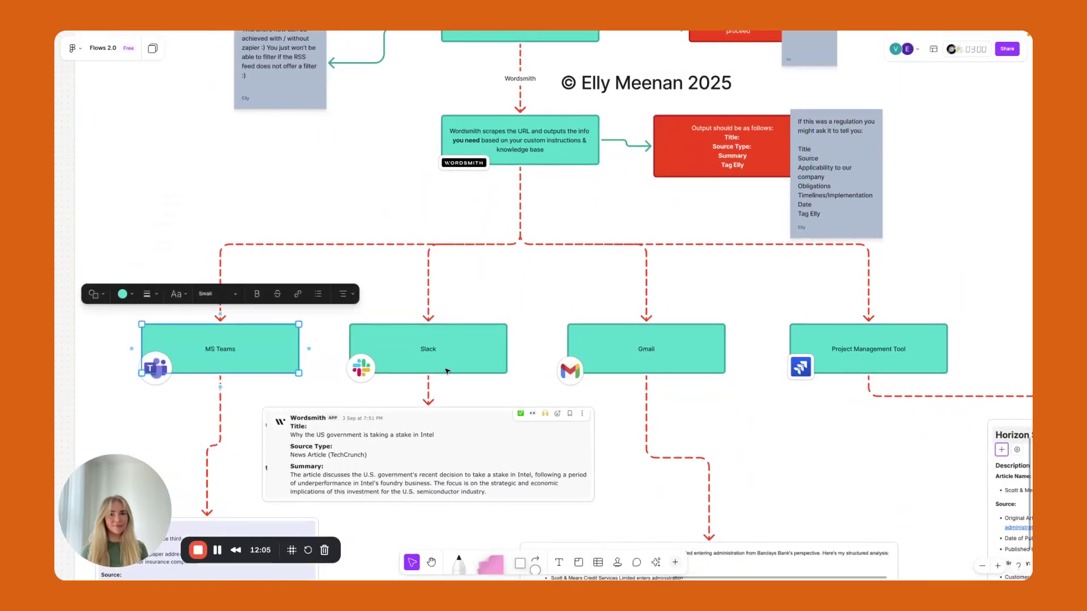
pyautogui.click(447, 371)
pyautogui.click(612, 356)
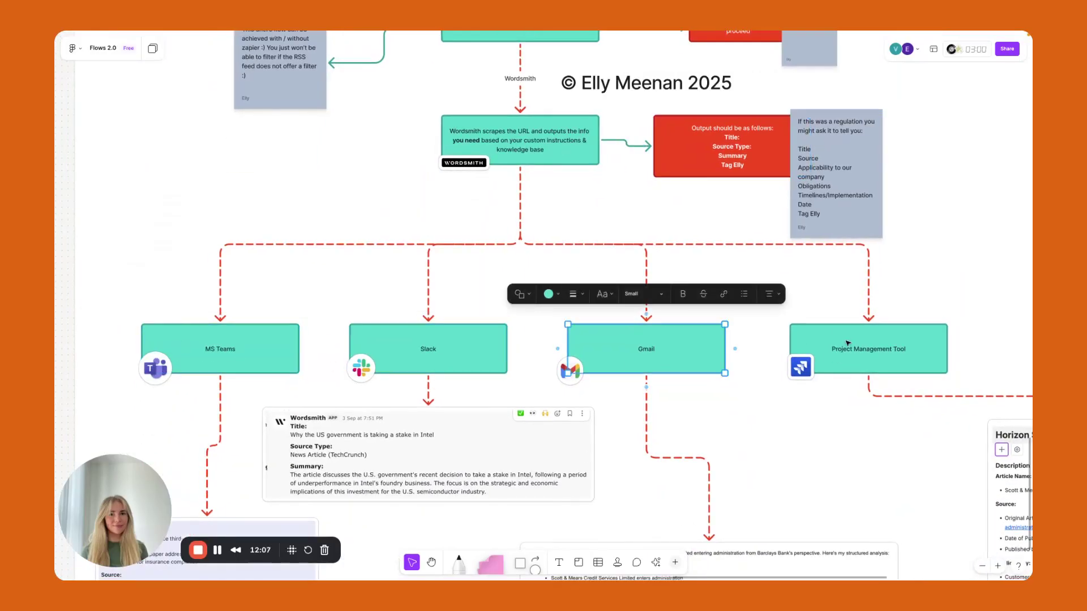
pyautogui.click(870, 342)
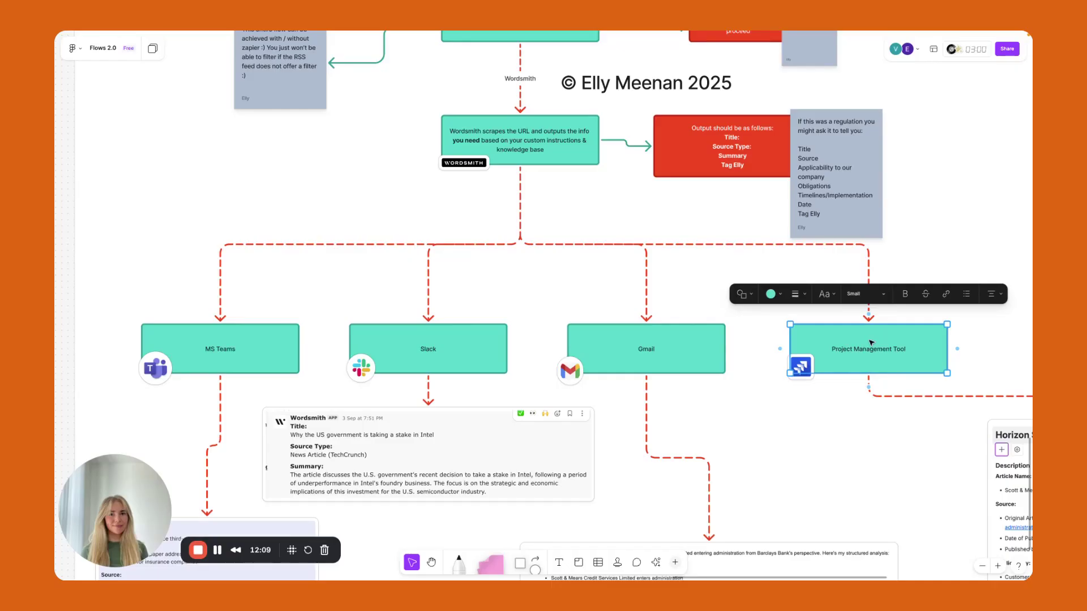
# - Trace the flow from the Wordsmith scraping step to the Slack branch and examine the sample outputs beneath the destinations
pyautogui.scroll(5, 871, 342)
pyautogui.click(467, 244)
pyautogui.scroll(3, 468, 244)
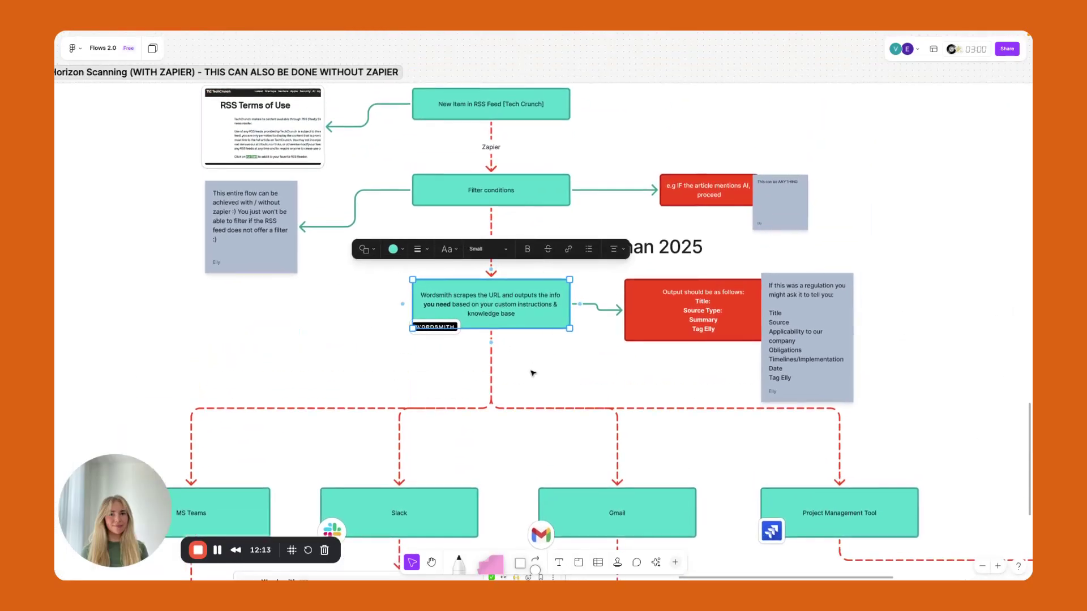
pyautogui.scroll(-4, 531, 371)
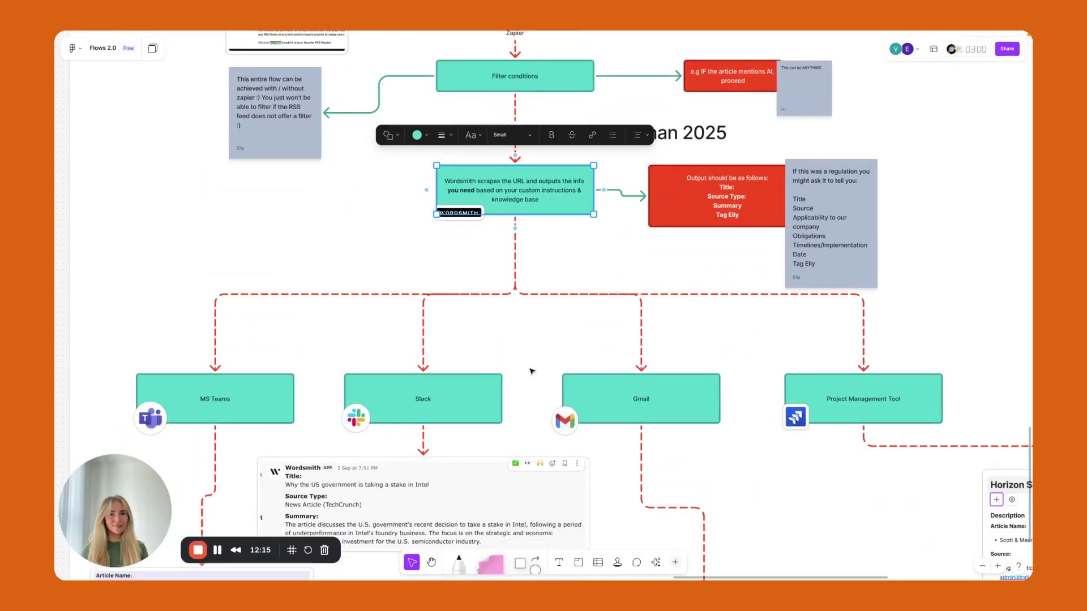
pyautogui.click(421, 399)
pyautogui.scroll(-3, 436, 405)
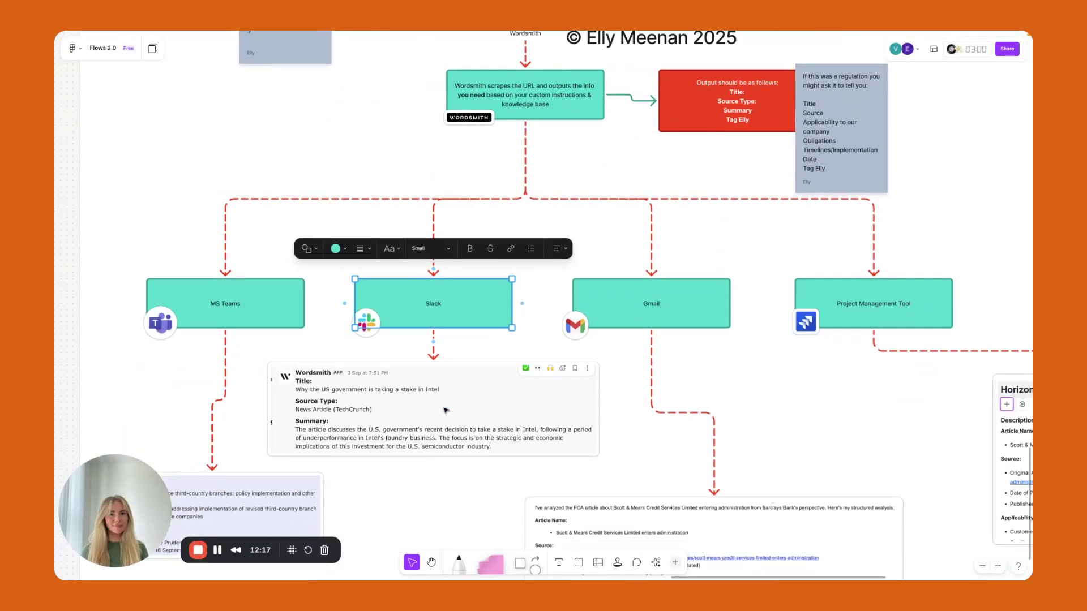
pyautogui.scroll(5, 445, 410)
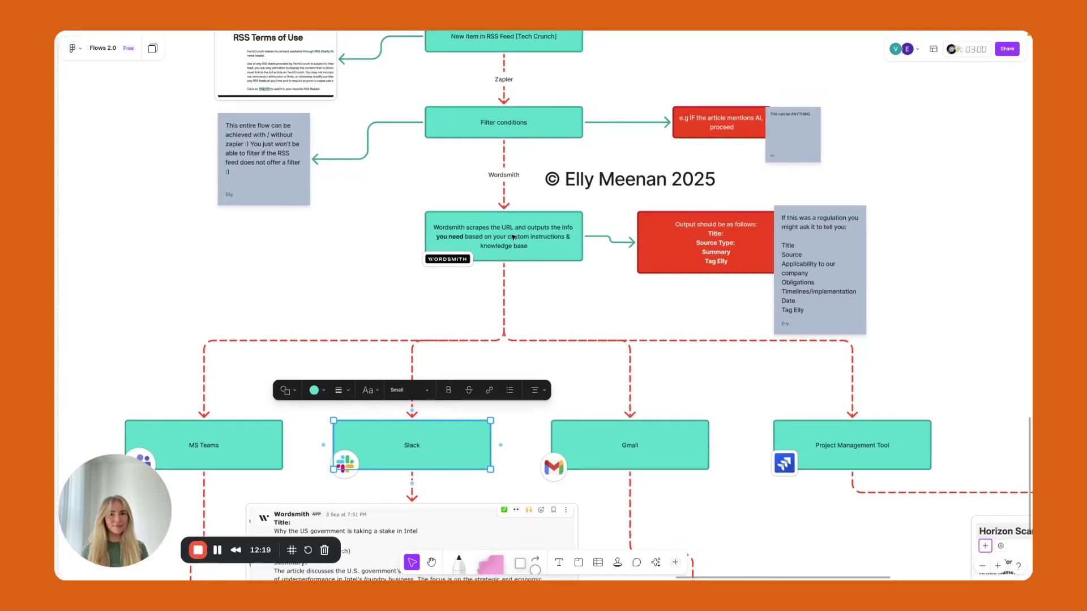
pyautogui.click(510, 240)
pyautogui.scroll(-8, 431, 441)
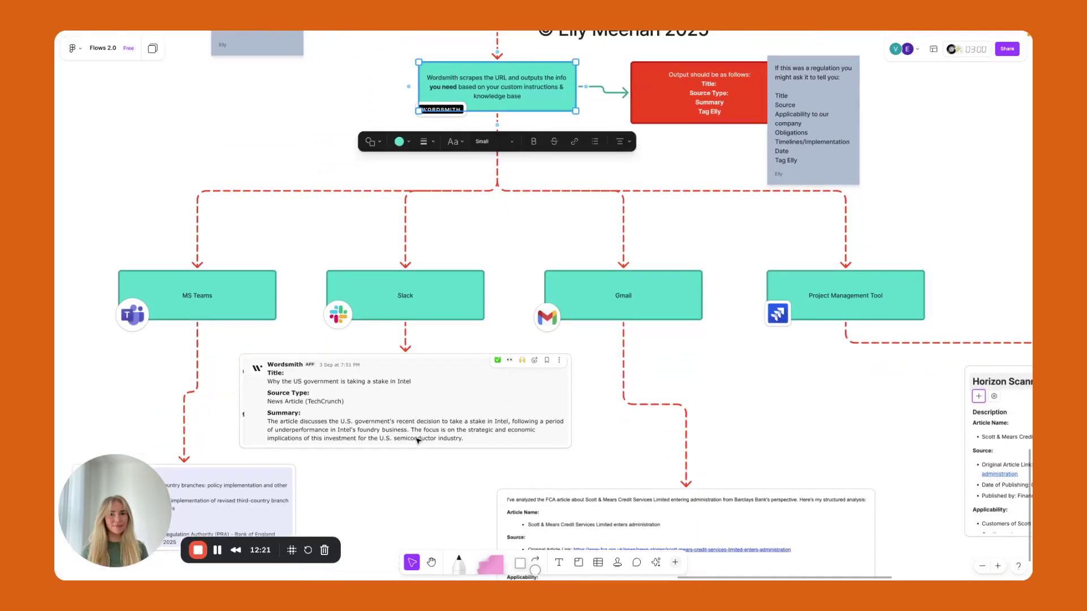
pyautogui.keyDown('ctrl'); pyautogui.scroll(-5, 418, 440); pyautogui.keyUp('ctrl')
pyautogui.keyDown('ctrl'); pyautogui.scroll(3, 417, 441); pyautogui.keyUp('ctrl')
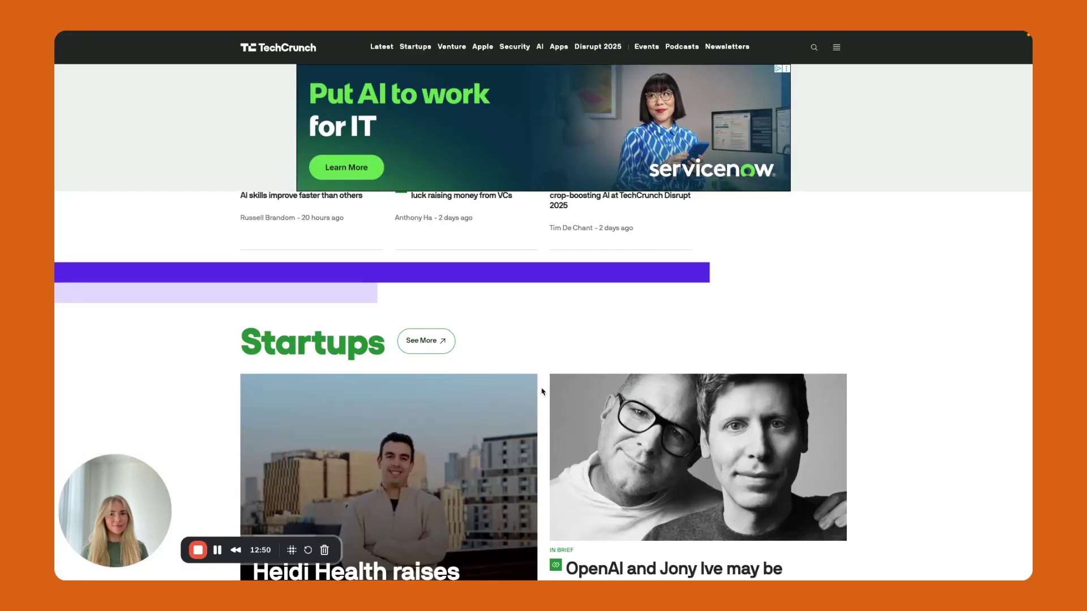
# - Search the TechCrunch homepage for "rss" and open the RSS Terms of Use page
pyautogui.press('super+f')
pyautogui.write('ai')
pyautogui.write('rss')
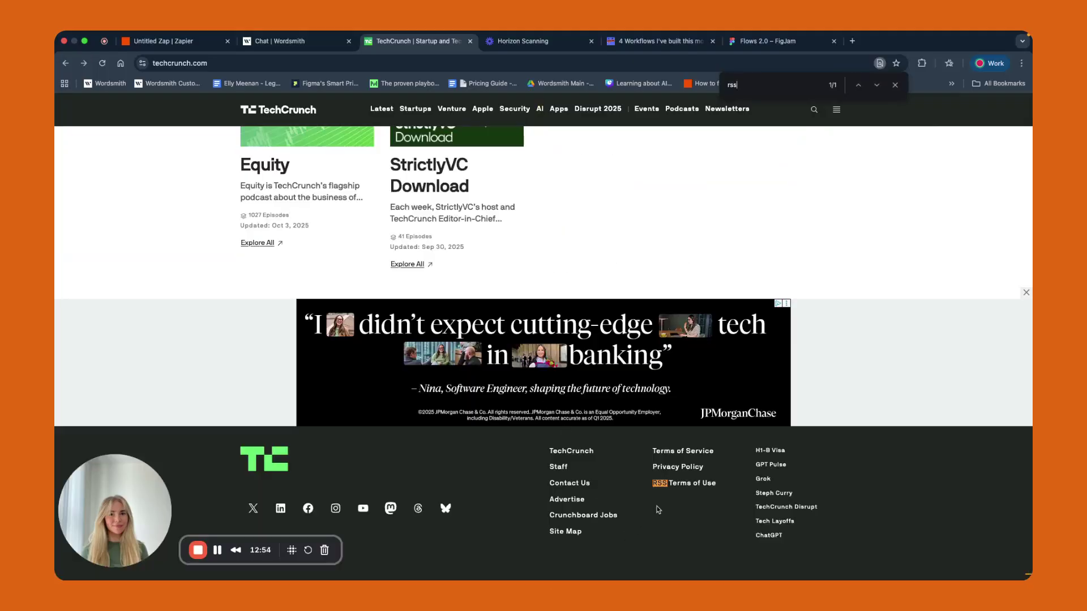
pyautogui.click(682, 483)
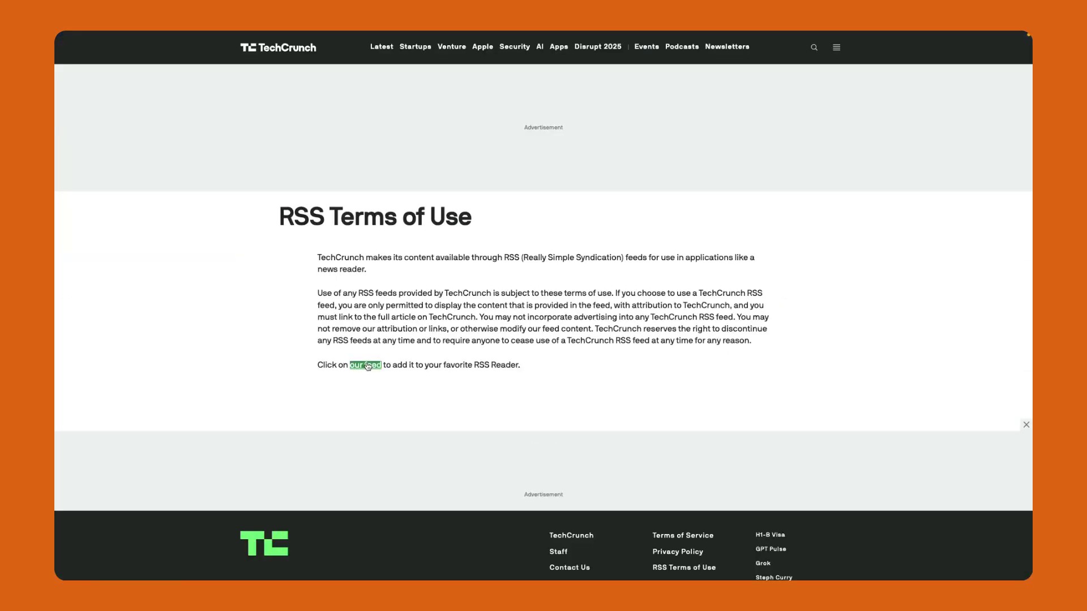
# - Open TechCrunch's feed from the RSS Terms of Use page and copy its web address
pyautogui.click(366, 365)
pyautogui.click(290, 77)
pyautogui.press('super+c')
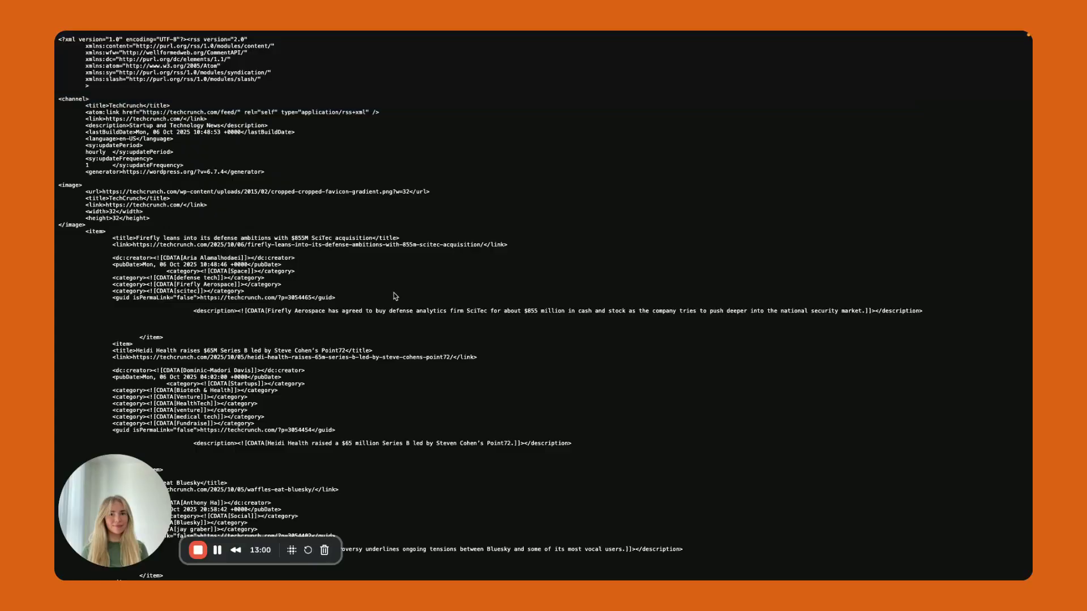
# - Switch to Slack, find the RSS app among the workspace's installed apps, and open its configuration page
pyautogui.hotkey('ctrl', 'Left')
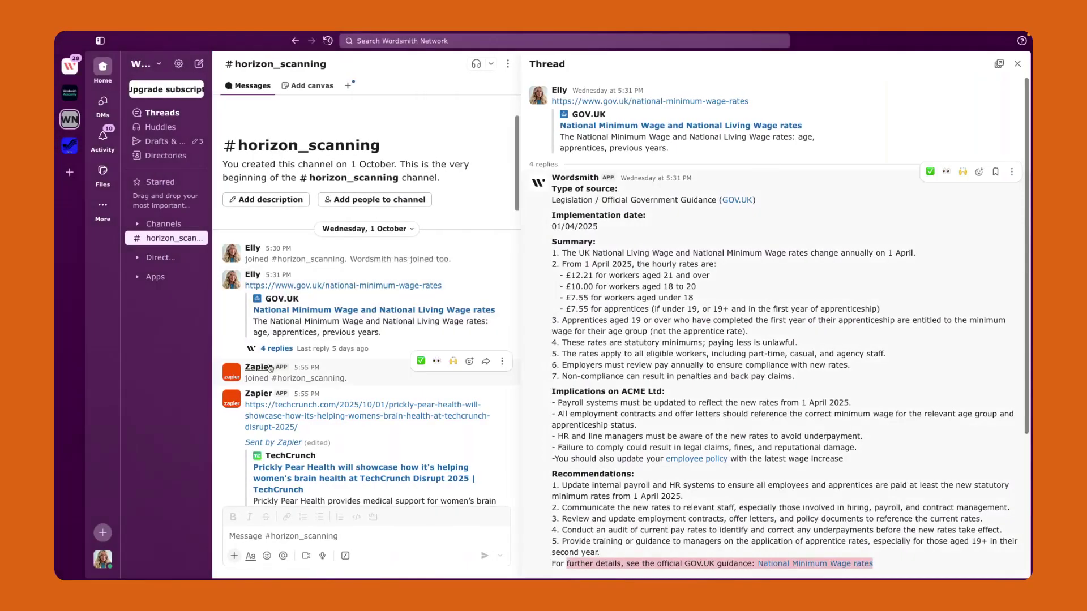
pyautogui.click(261, 366)
pyautogui.click(163, 292)
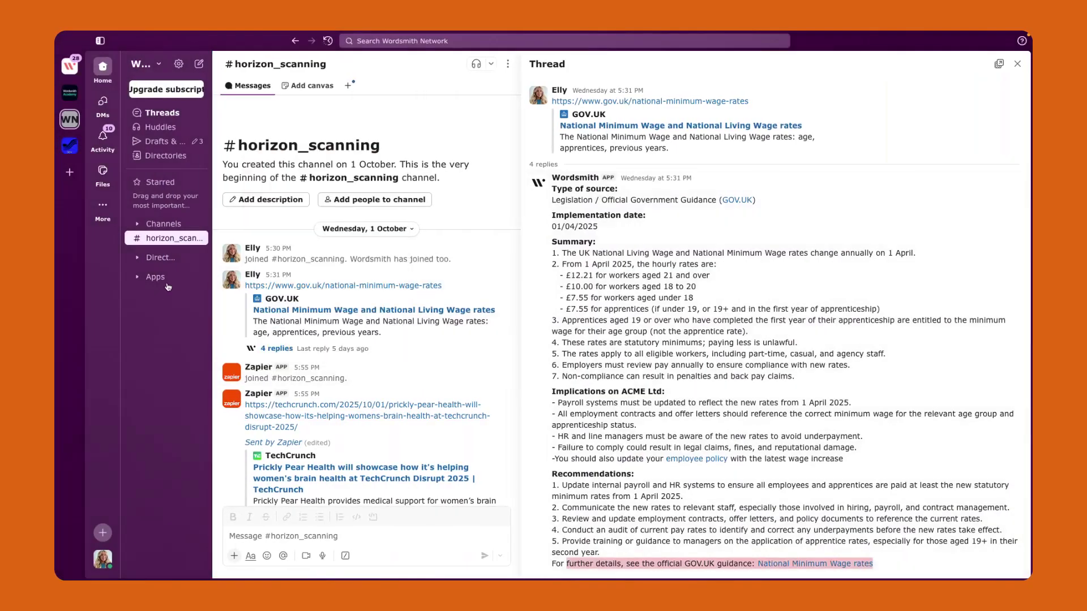
pyautogui.click(136, 277)
pyautogui.click(139, 320)
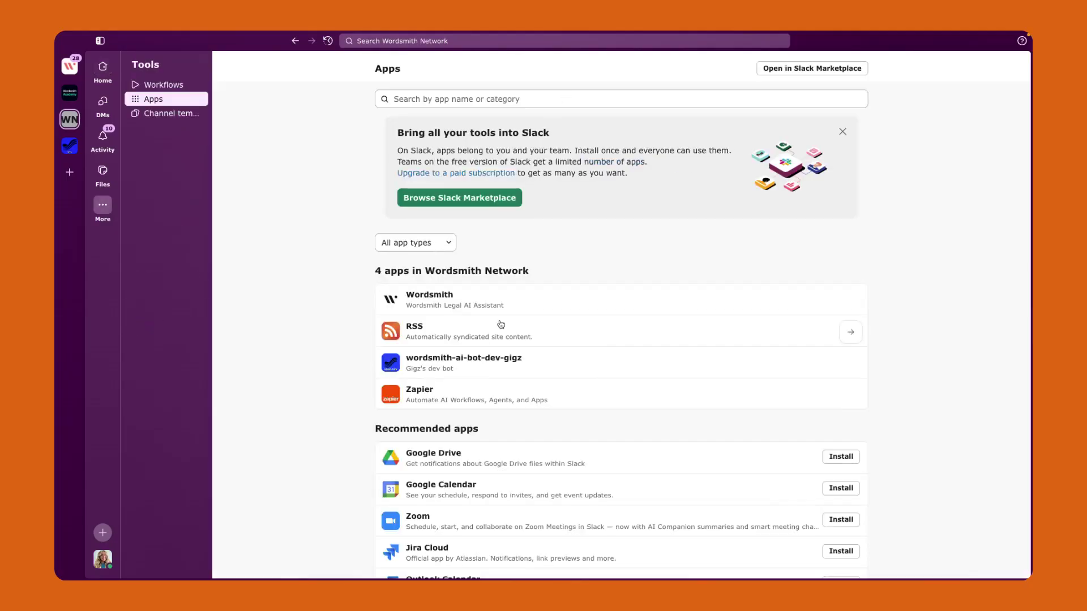
pyautogui.click(475, 333)
pyautogui.click(678, 269)
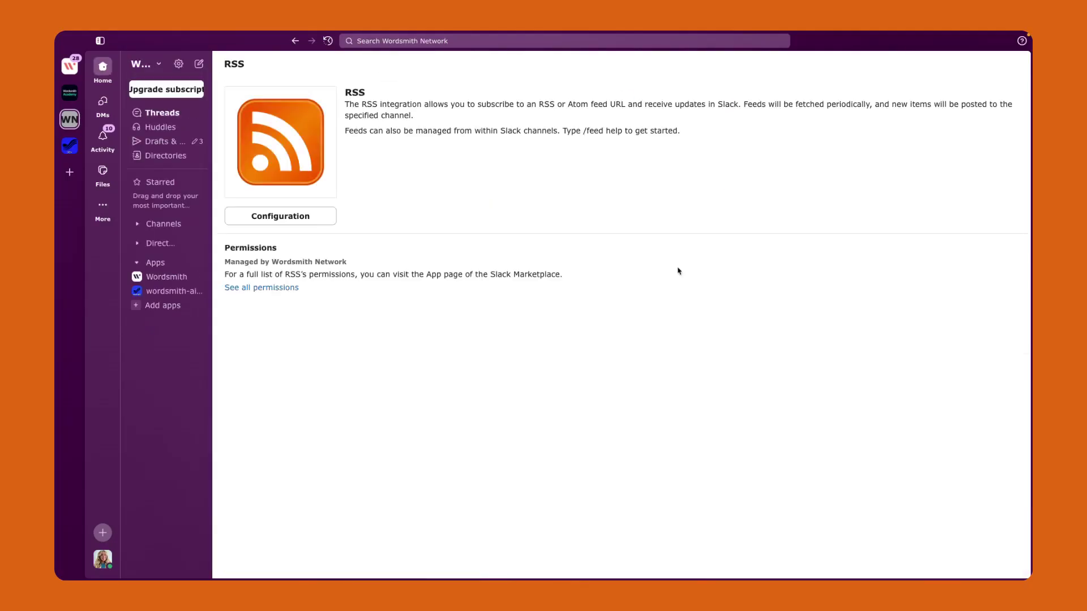
pyautogui.click(322, 218)
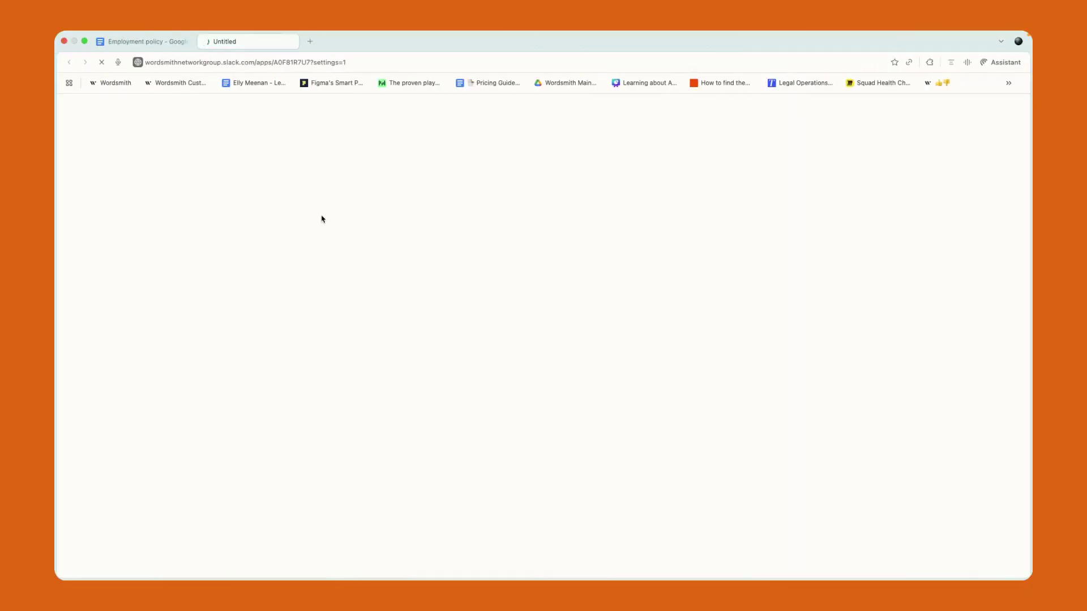
pyautogui.click(487, 302)
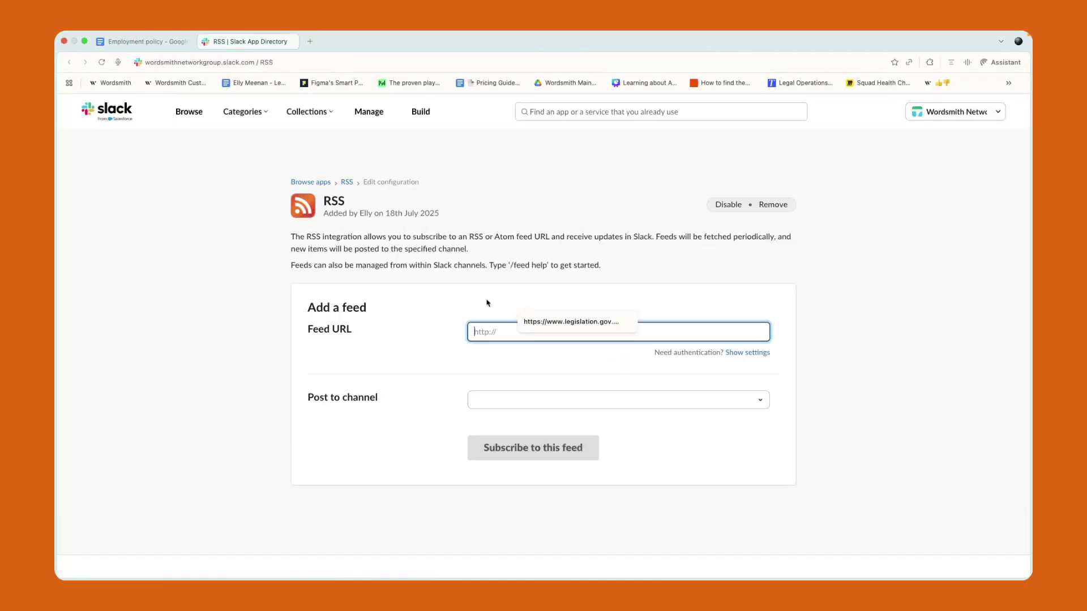
pyautogui.press('super+v')
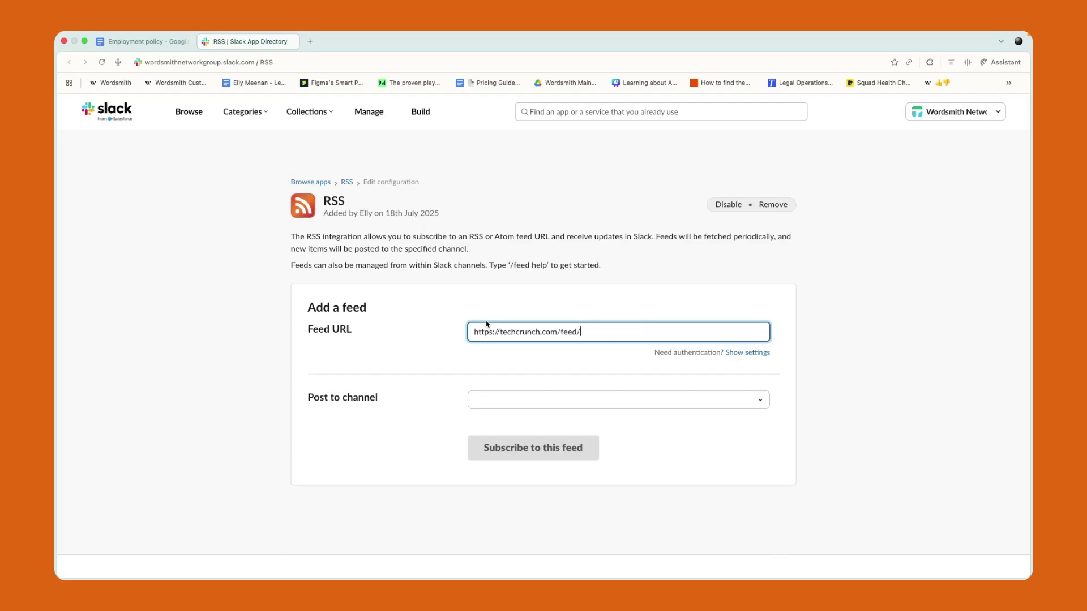
pyautogui.scroll(-2, 487, 325)
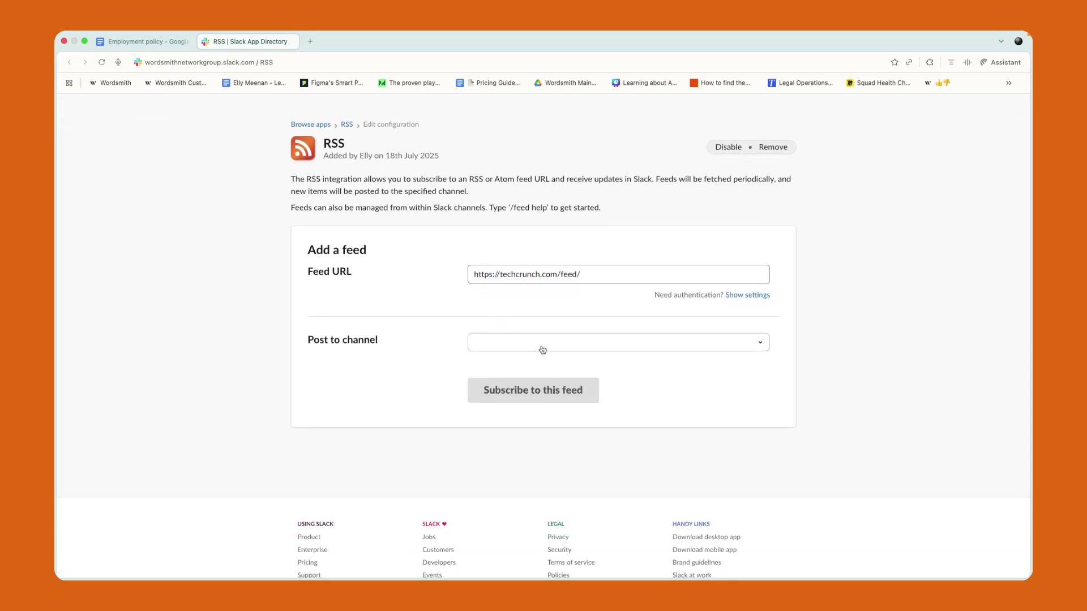
pyautogui.click(765, 348)
pyautogui.write('horizon__')
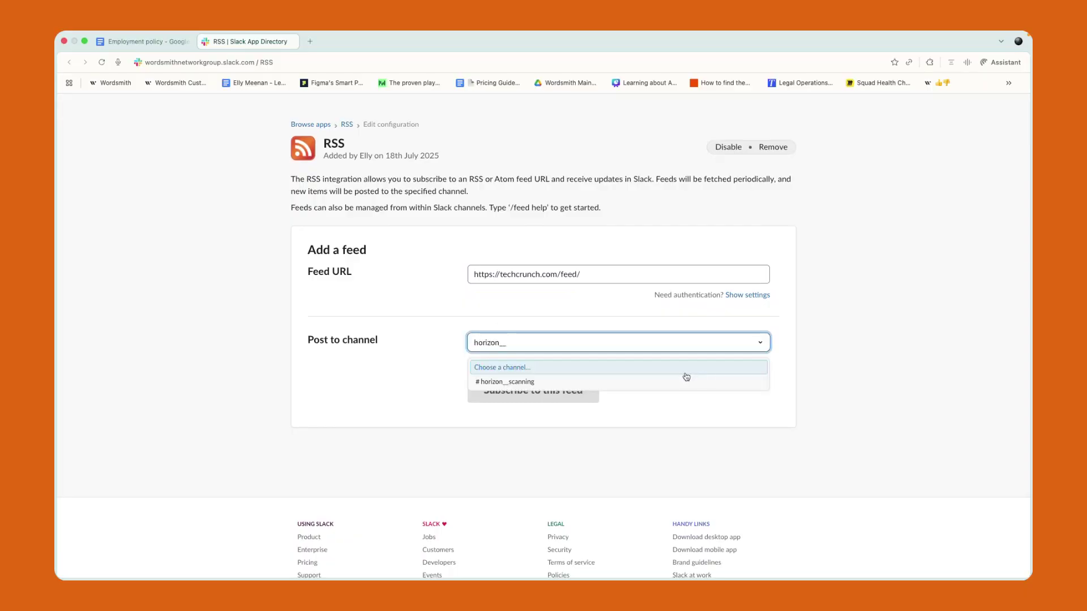
pyautogui.click(677, 385)
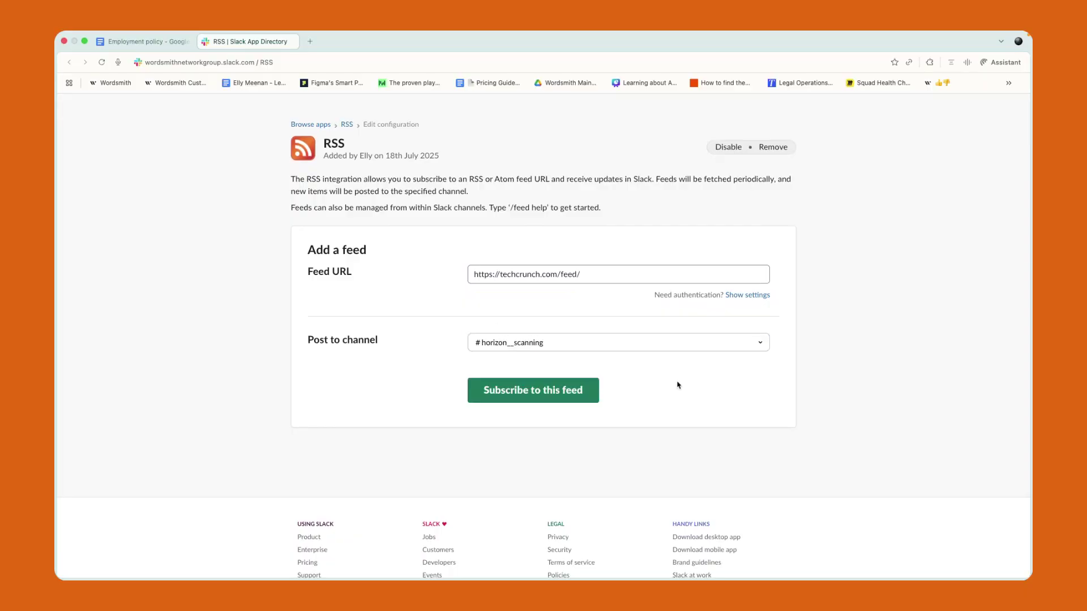
pyautogui.click(570, 396)
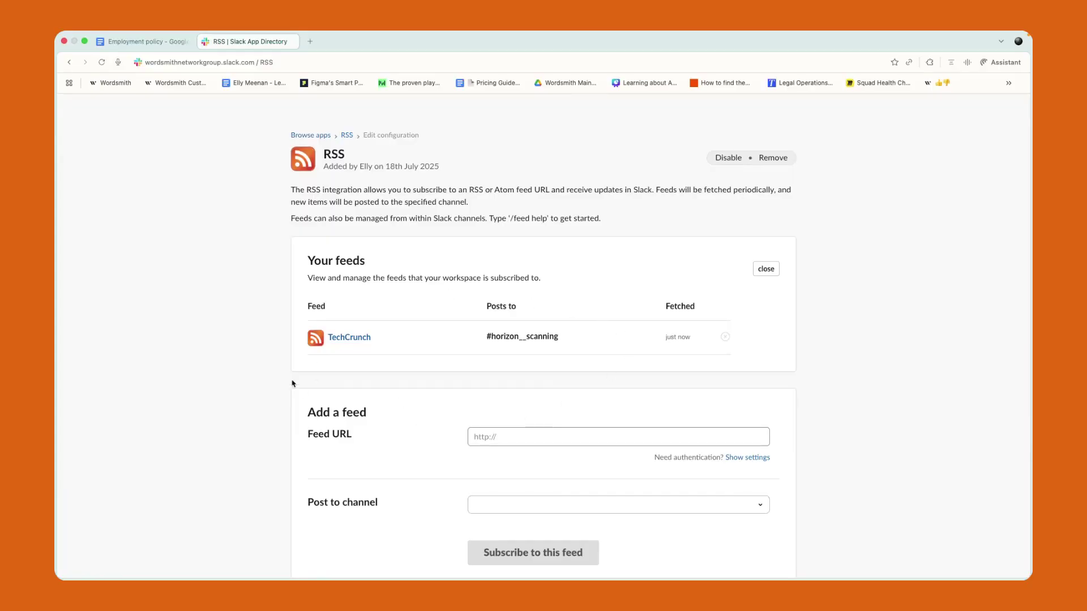
# - Switch to Wordsmith's Horizon Scanning assistant and review the knowledge source options, from file upload to Google Drive, SharePoint, Confluence and Notion
pyautogui.press('super+Tab')
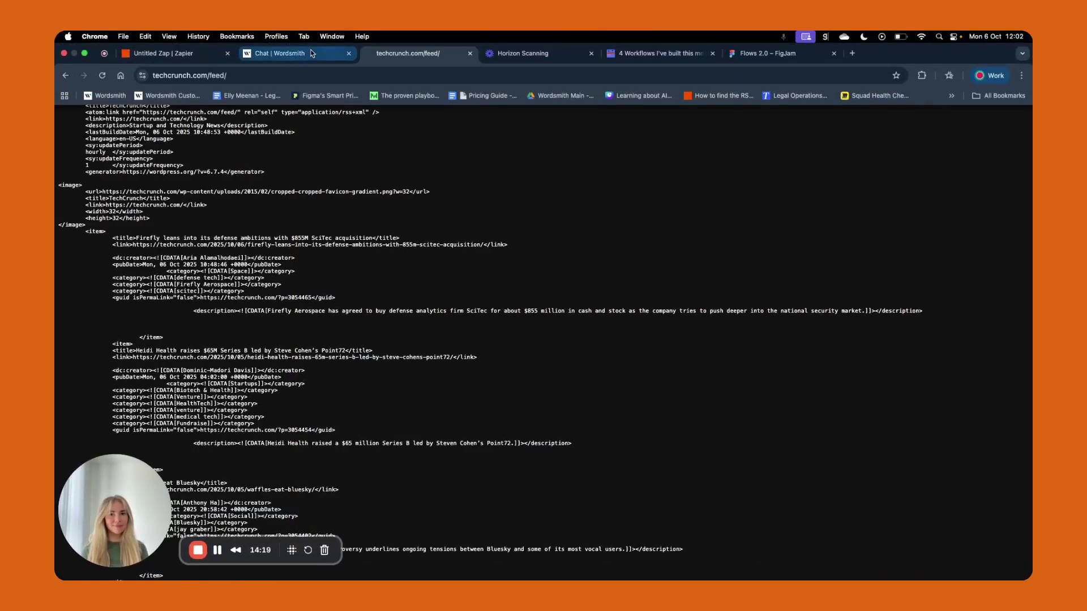
pyautogui.click(310, 53)
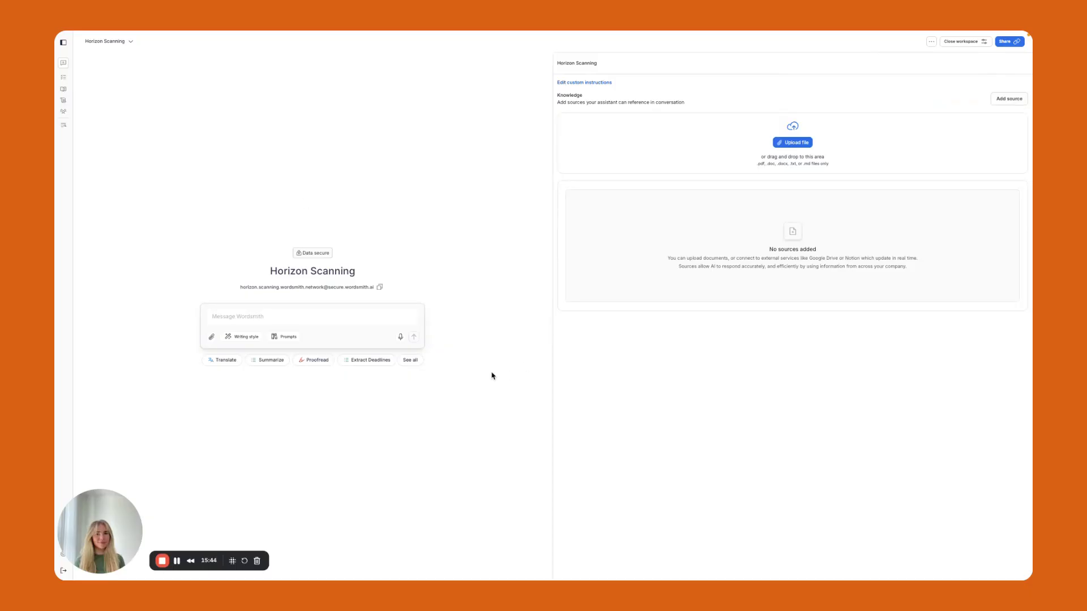
pyautogui.click(1001, 106)
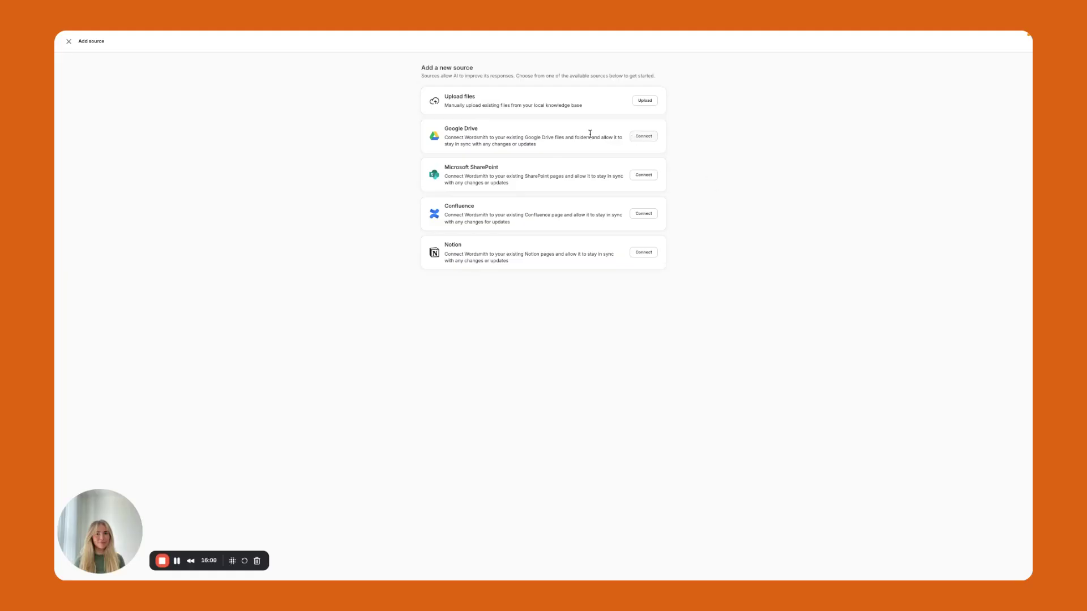
pyautogui.moveTo(444, 125); pyautogui.dragTo(497, 130)
pyautogui.moveTo(445, 170); pyautogui.dragTo(508, 171)
pyautogui.moveTo(446, 205); pyautogui.dragTo(490, 207)
pyautogui.moveTo(444, 245); pyautogui.dragTo(484, 246)
pyautogui.moveTo(445, 96); pyautogui.dragTo(517, 99)
pyautogui.click(69, 42)
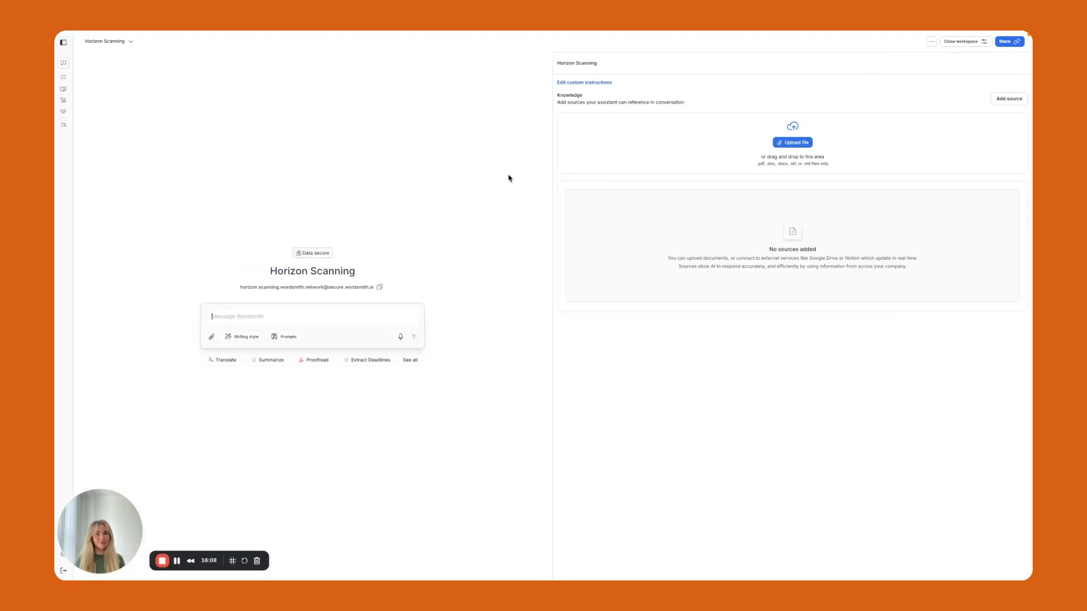
# - Open the assistant's custom instructions and examine the asterisk-formatted Source Type heading, checking it against the #horizon__scanning channel in Slack
pyautogui.click(586, 84)
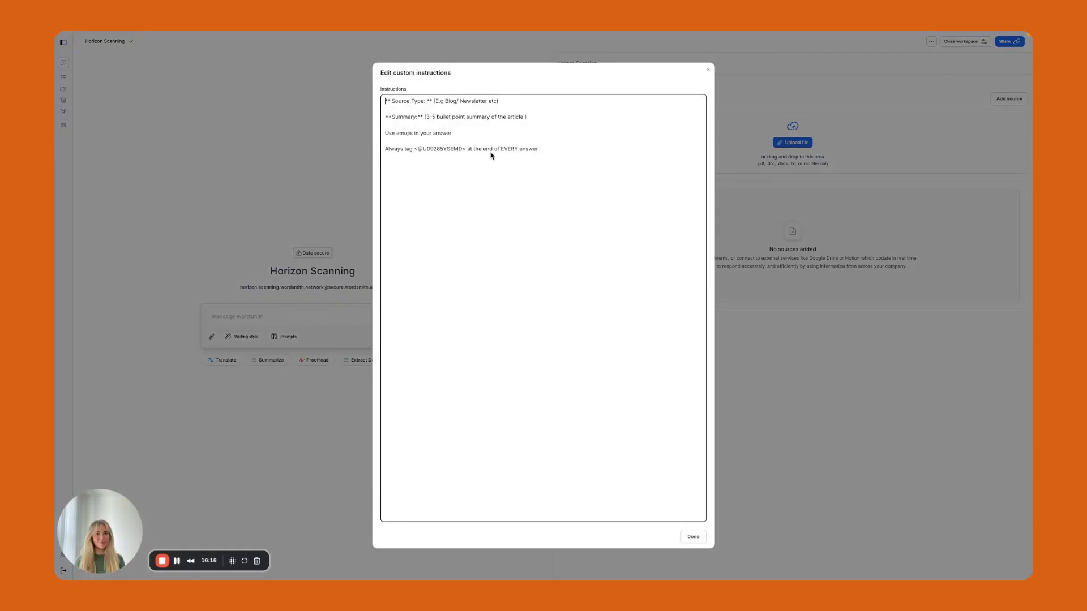
pyautogui.moveTo(384, 102); pyautogui.dragTo(431, 103)
pyautogui.click(405, 118)
pyautogui.moveTo(385, 101); pyautogui.dragTo(433, 102)
pyautogui.click(403, 105)
pyautogui.hotkey('ctrl', 'Left')
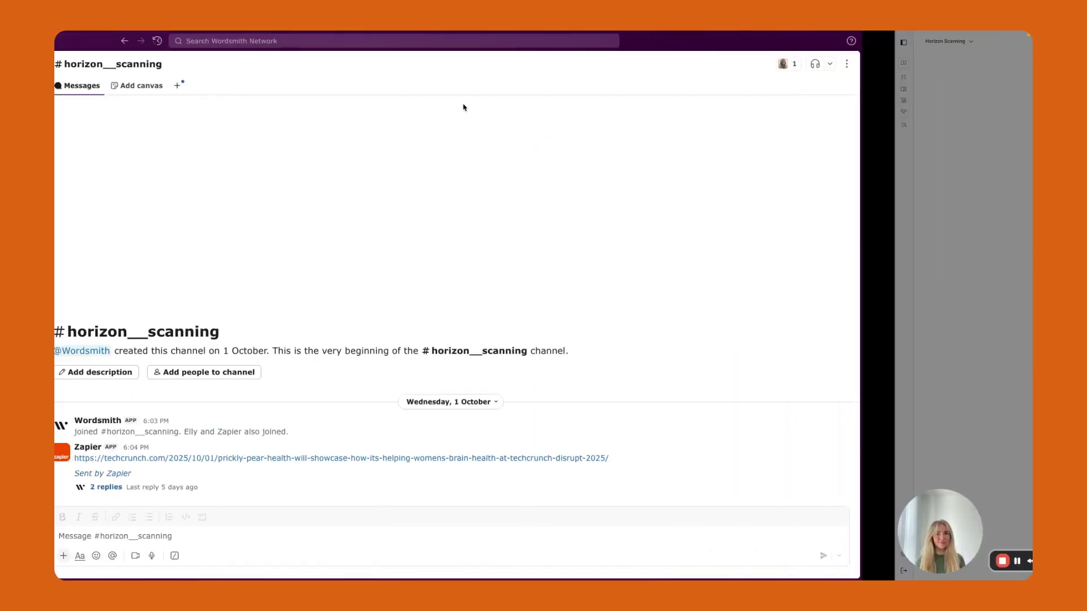
pyautogui.hotkey('ctrl', 'Right')
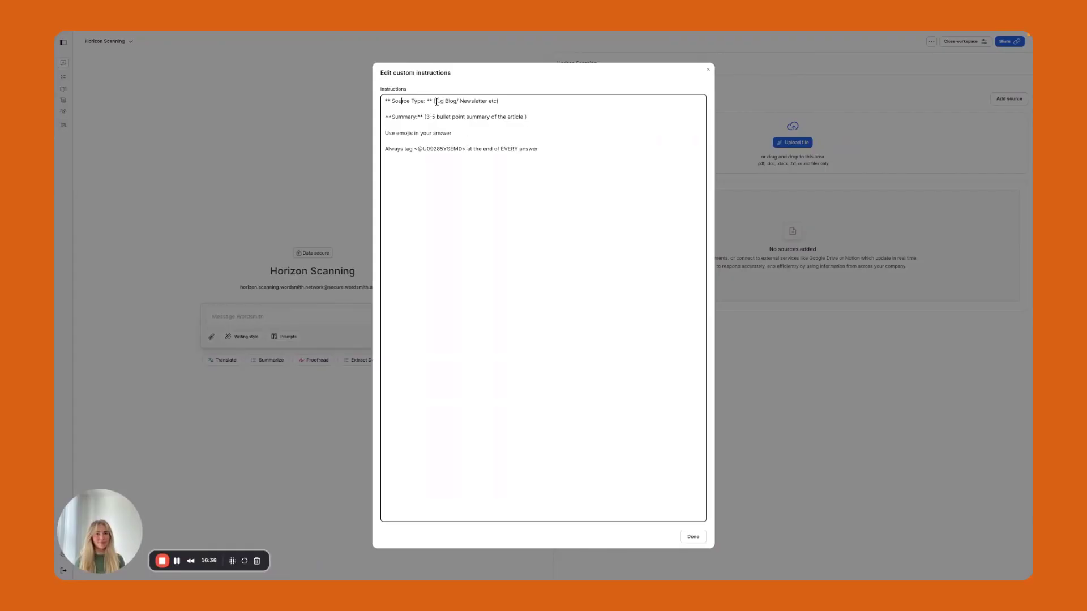
# - Review the custom instruction lines covering source type examples, the 3-5 bullet summary, emoji use and the Slack member tag
pyautogui.moveTo(435, 101); pyautogui.dragTo(508, 101)
pyautogui.moveTo(384, 117); pyautogui.dragTo(566, 115)
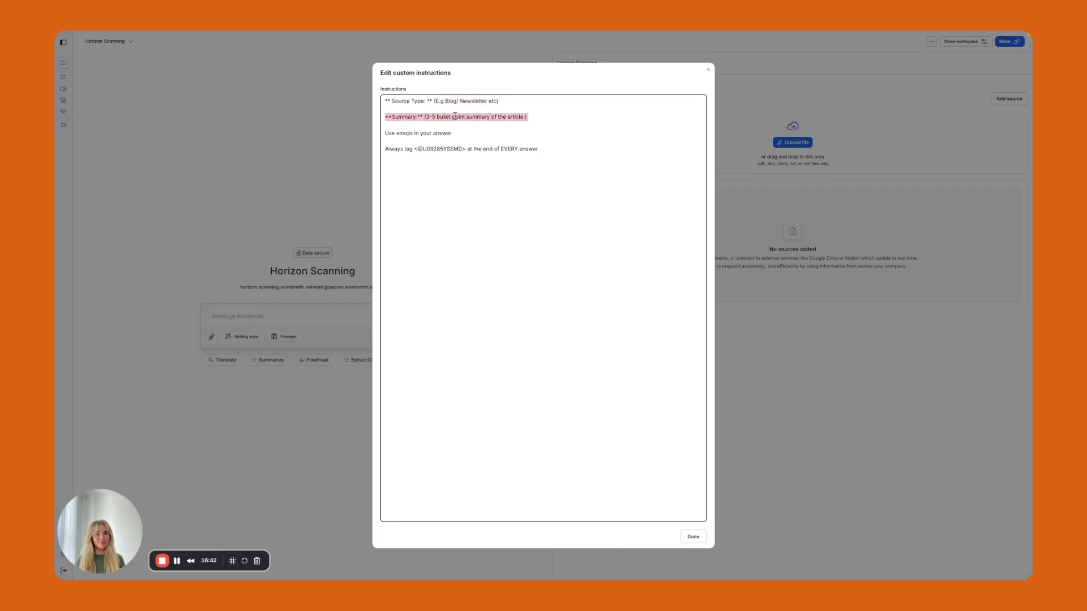
pyautogui.moveTo(384, 132); pyautogui.dragTo(488, 132)
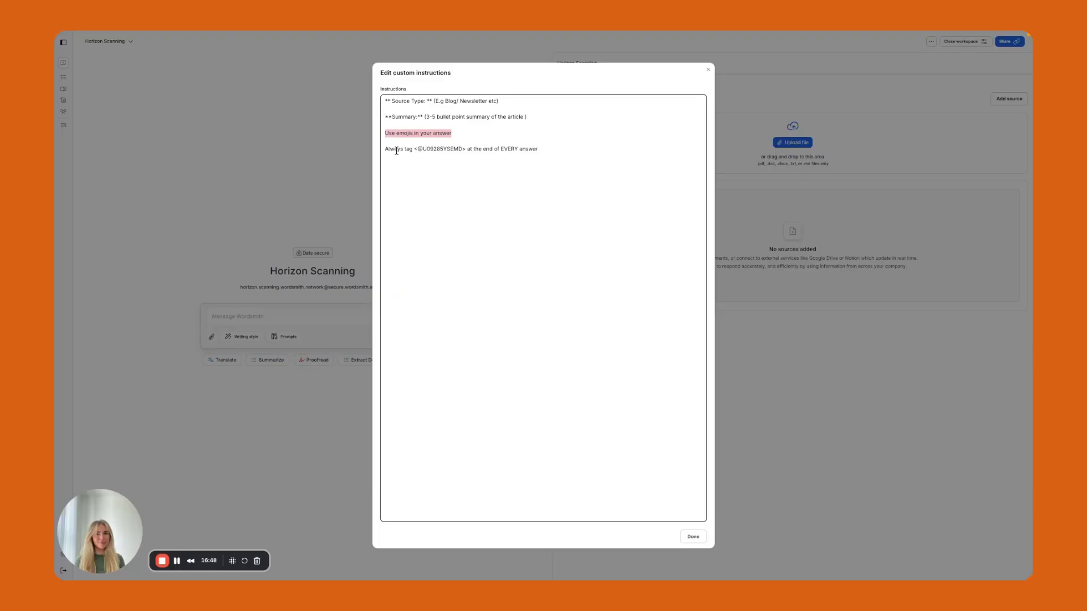
pyautogui.click(547, 149)
pyautogui.moveTo(547, 150); pyautogui.dragTo(385, 148)
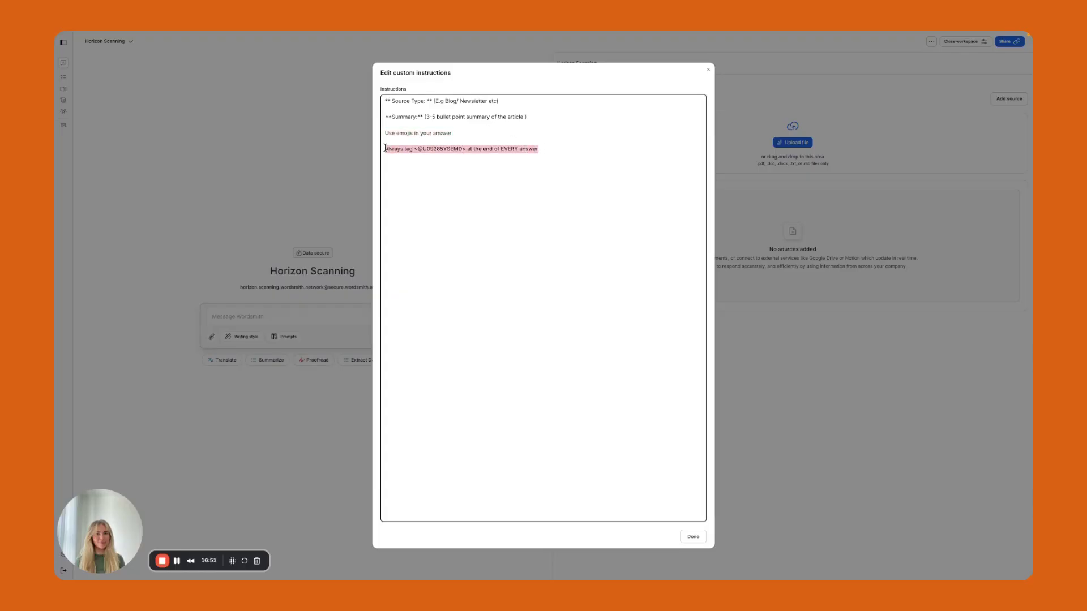
pyautogui.click(418, 148)
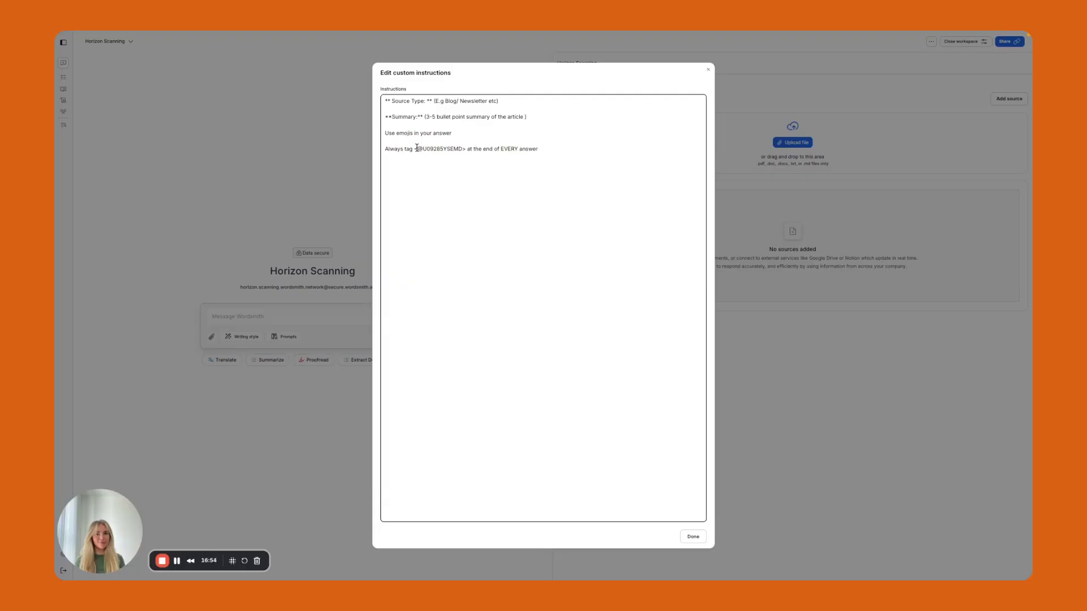
# - Switch to Slack, open your own profile and copy its member ID
pyautogui.hotkey('ctrl', 'Right')
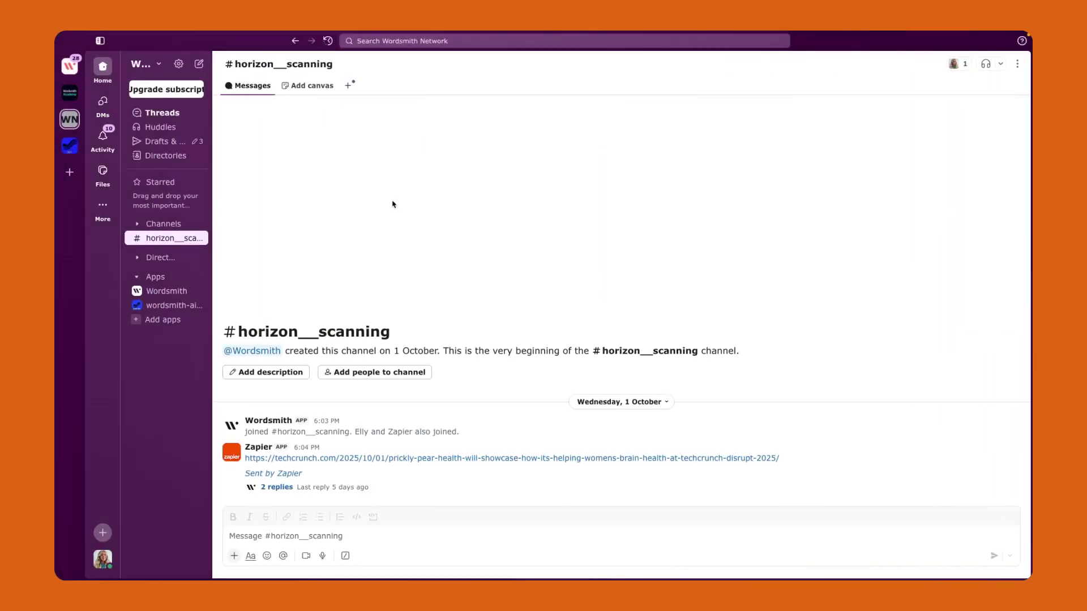
pyautogui.click(107, 564)
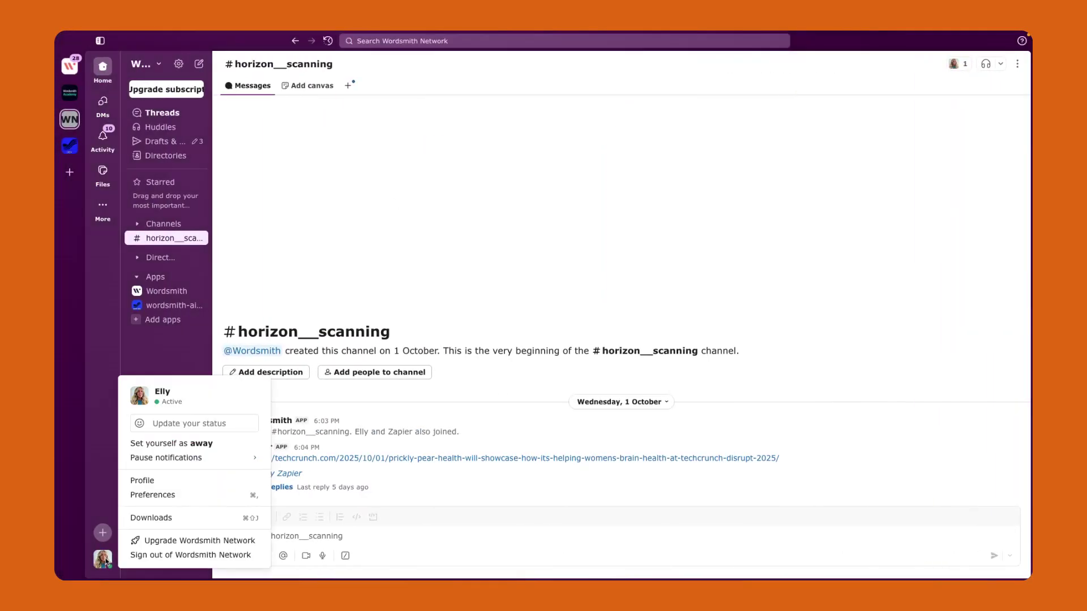
pyautogui.click(142, 482)
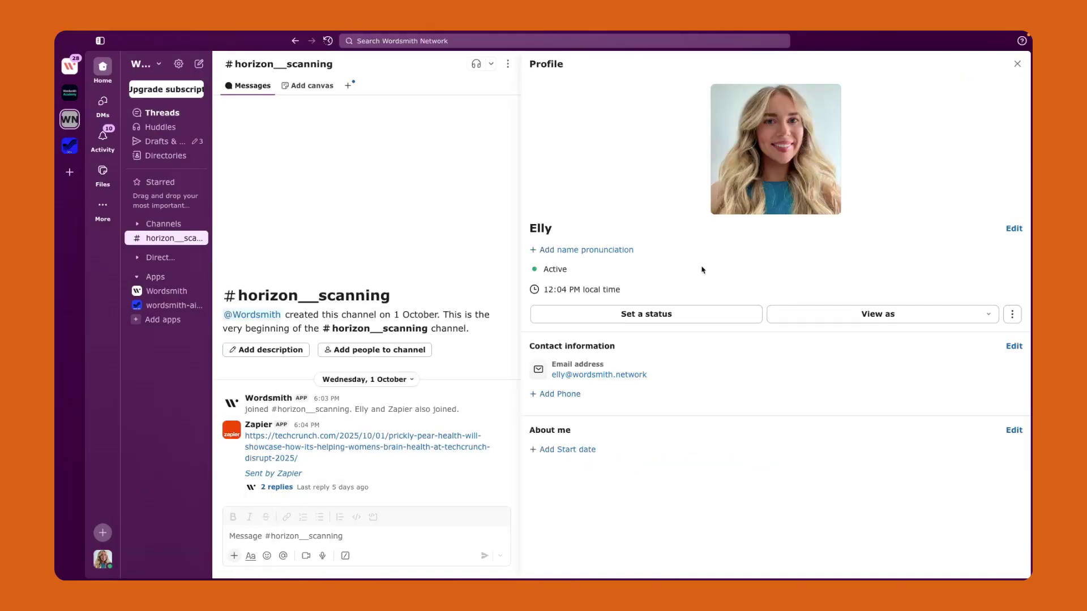
pyautogui.click(1012, 314)
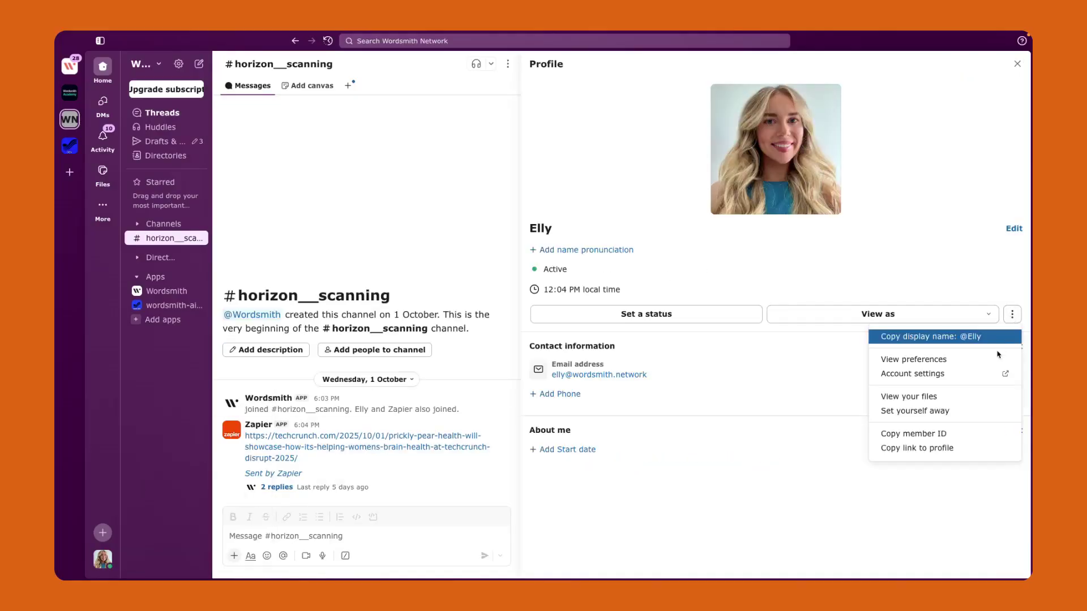
pyautogui.click(968, 432)
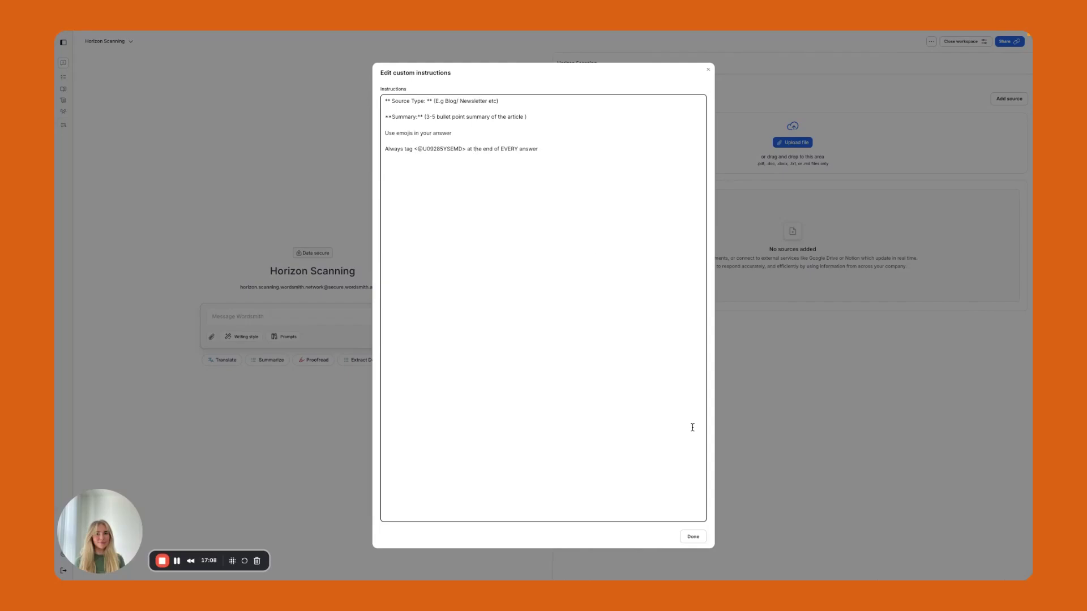
# - Return to Wordsmith, finish the custom instructions and open the channel settings in the Horizon Scanning assistant's advanced configuration
pyautogui.click(695, 534)
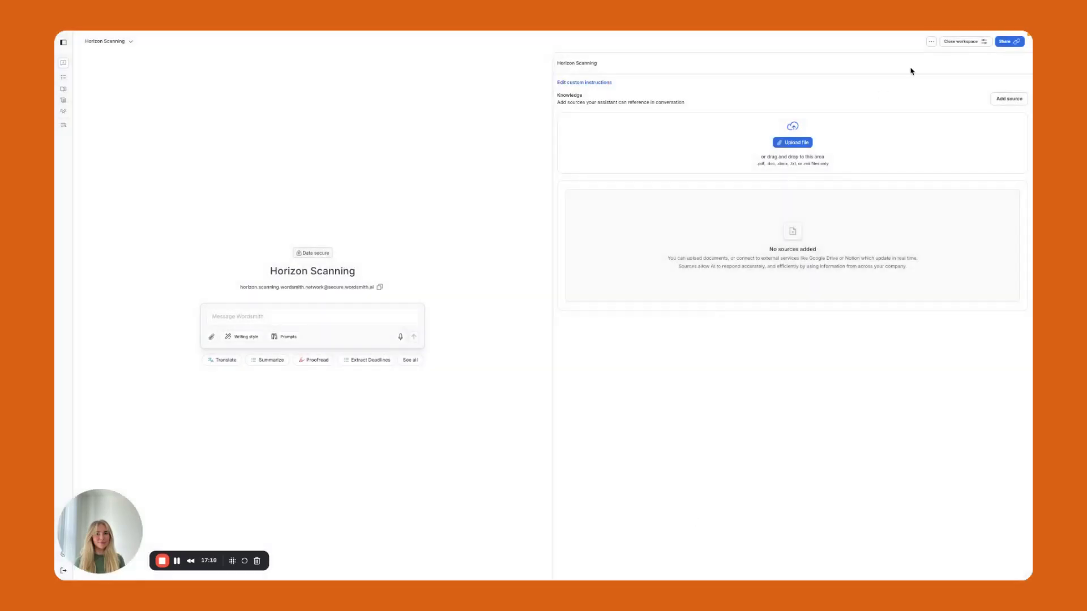
pyautogui.click(931, 43)
pyautogui.click(924, 56)
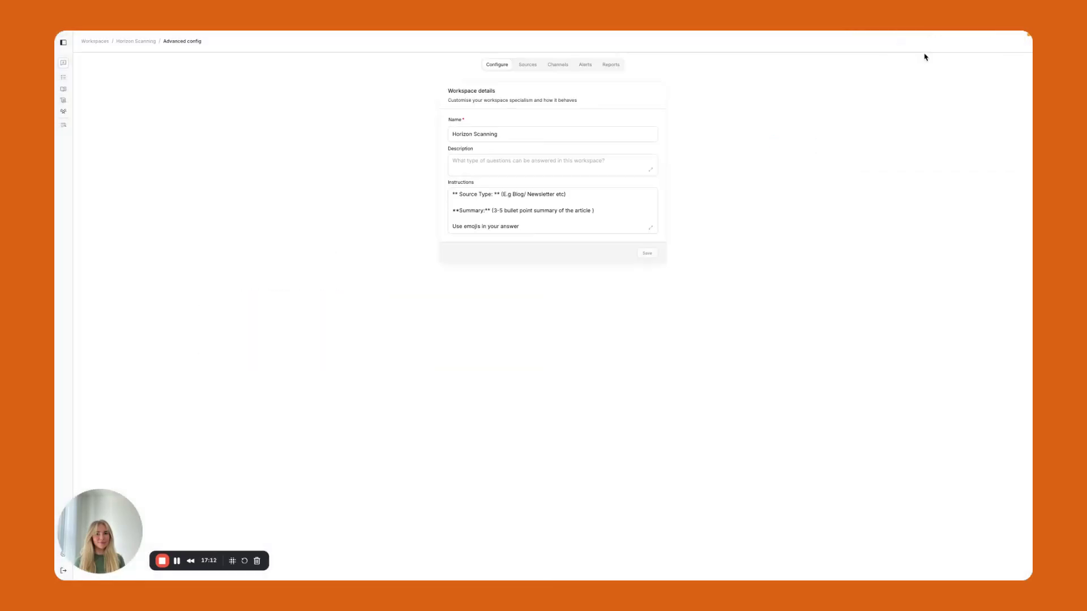
pyautogui.click(556, 65)
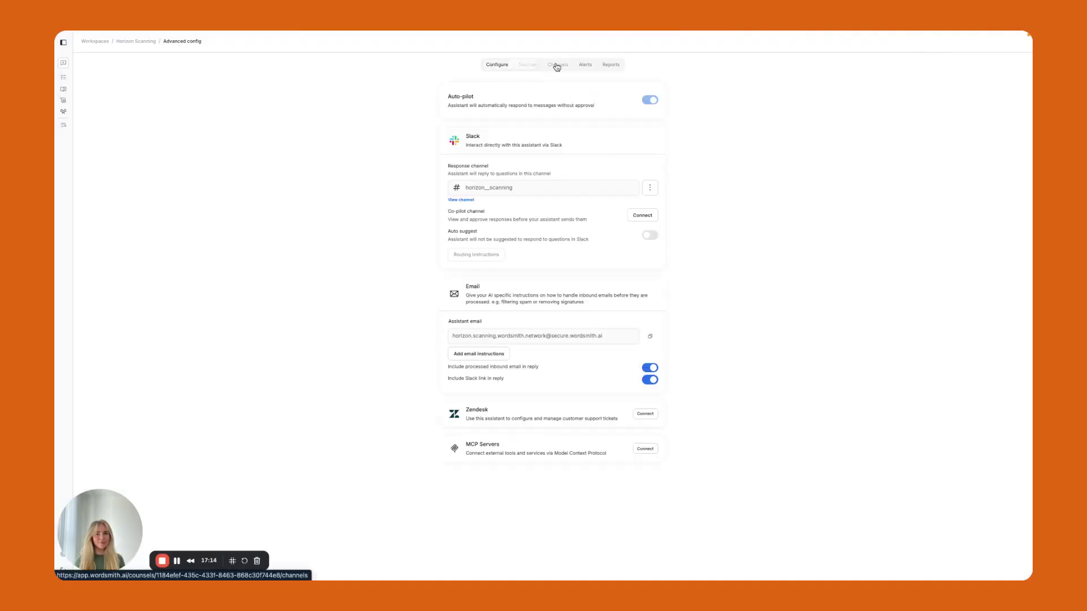
# - Check the channel in Slack, and connect horizon__scanning as the assistant's Slack response channel in Wordsmith
pyautogui.hotkey('ctrl', 'Left')
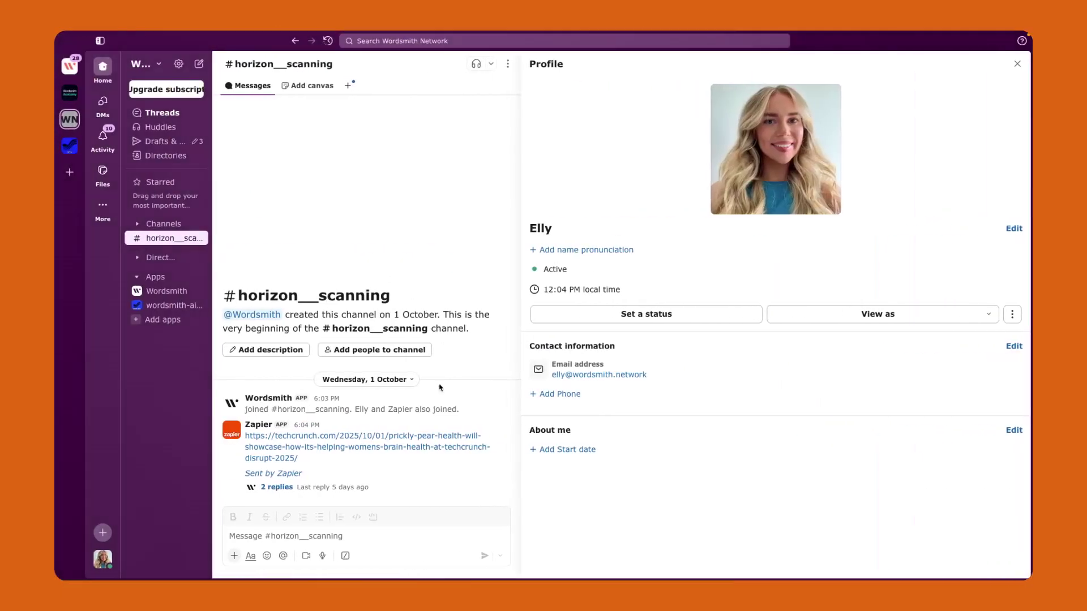
pyautogui.hotkey('ctrl', 'Right')
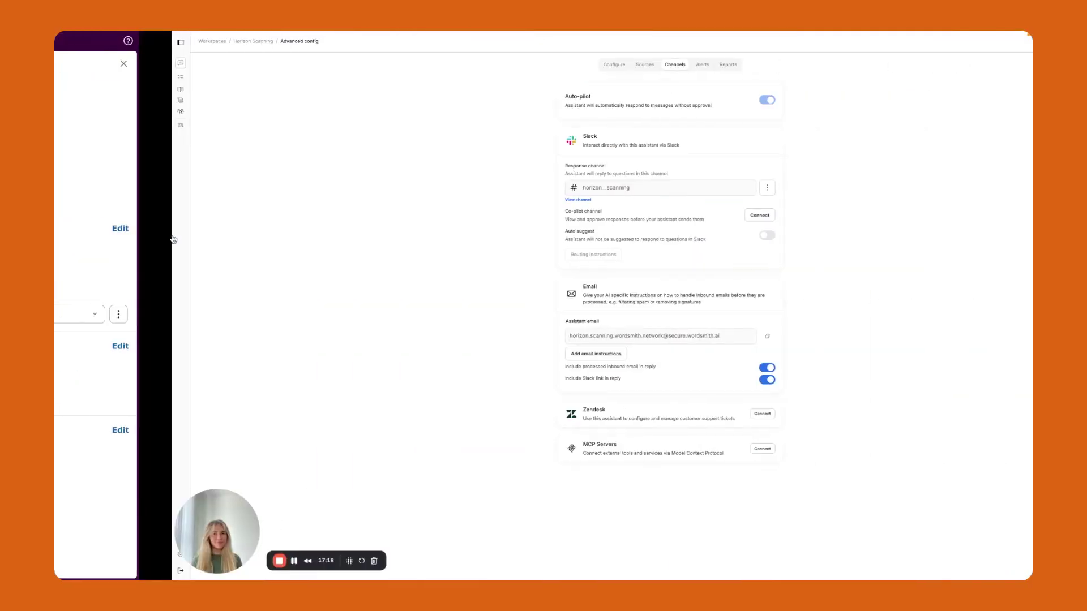
pyautogui.click(652, 189)
pyautogui.click(634, 206)
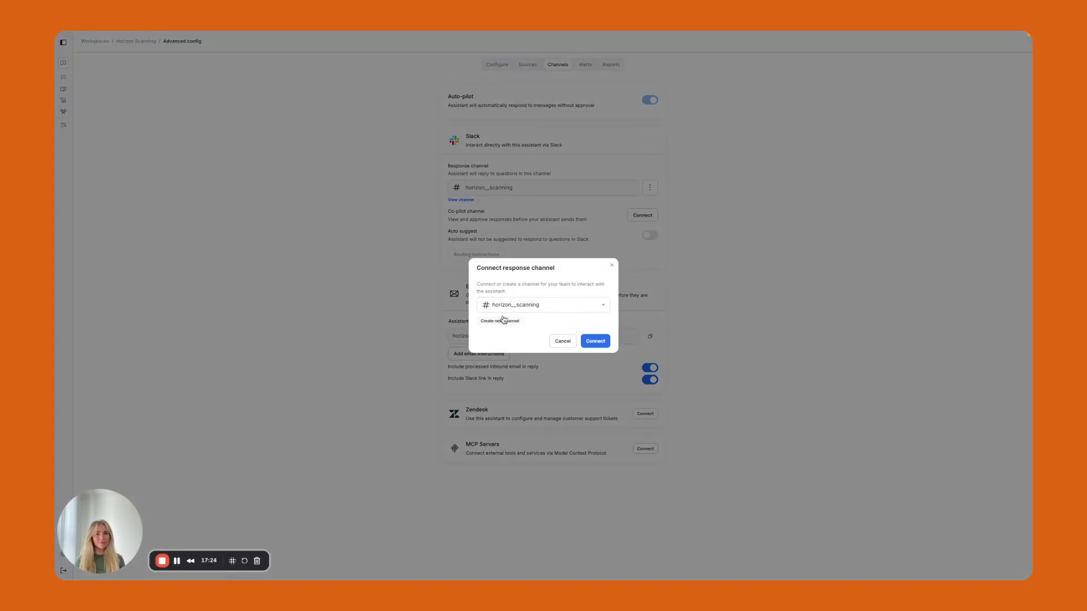
pyautogui.hotkey('ctrl', 'Left')
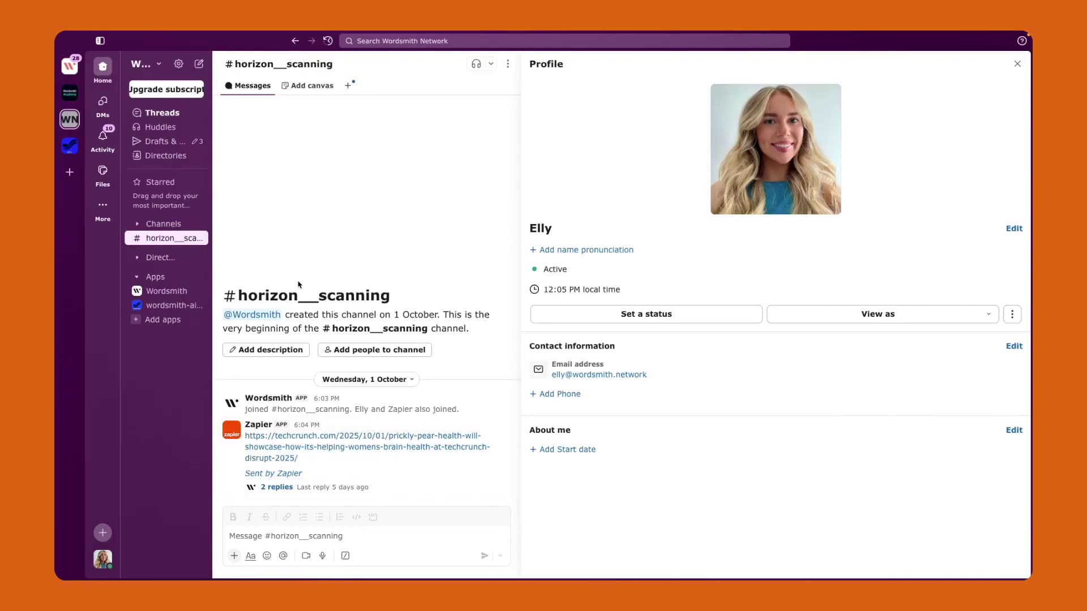
pyautogui.hotkey('ctrl', 'Right')
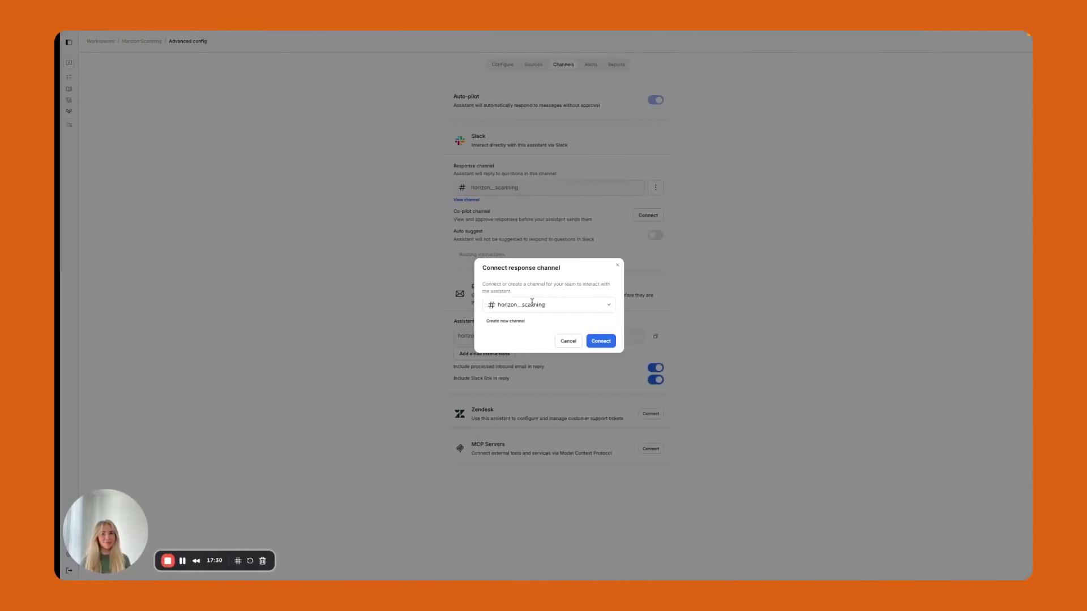
pyautogui.click(498, 306)
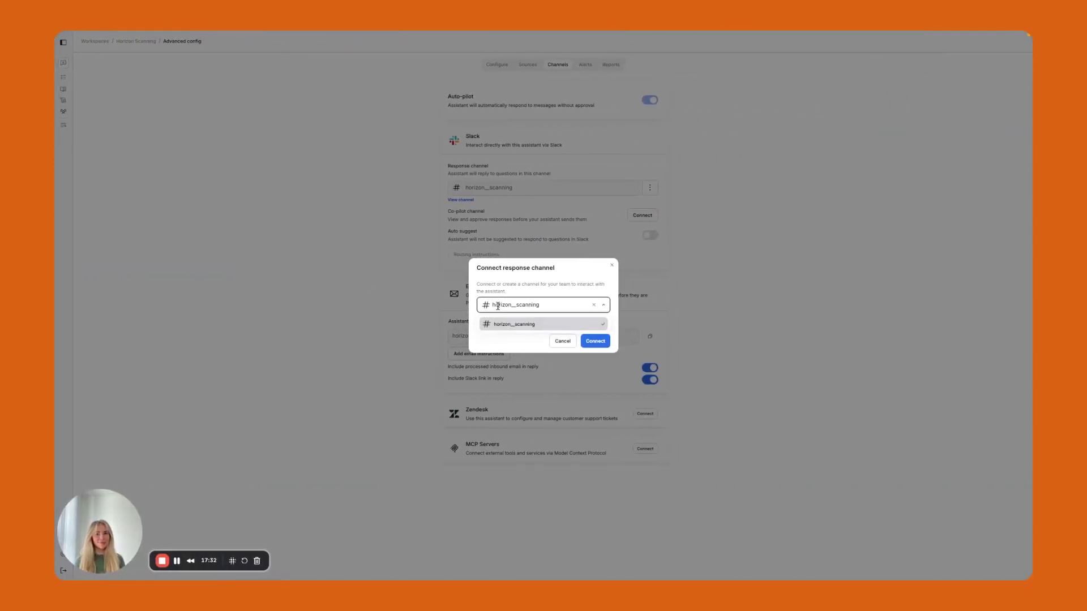
pyautogui.click(603, 344)
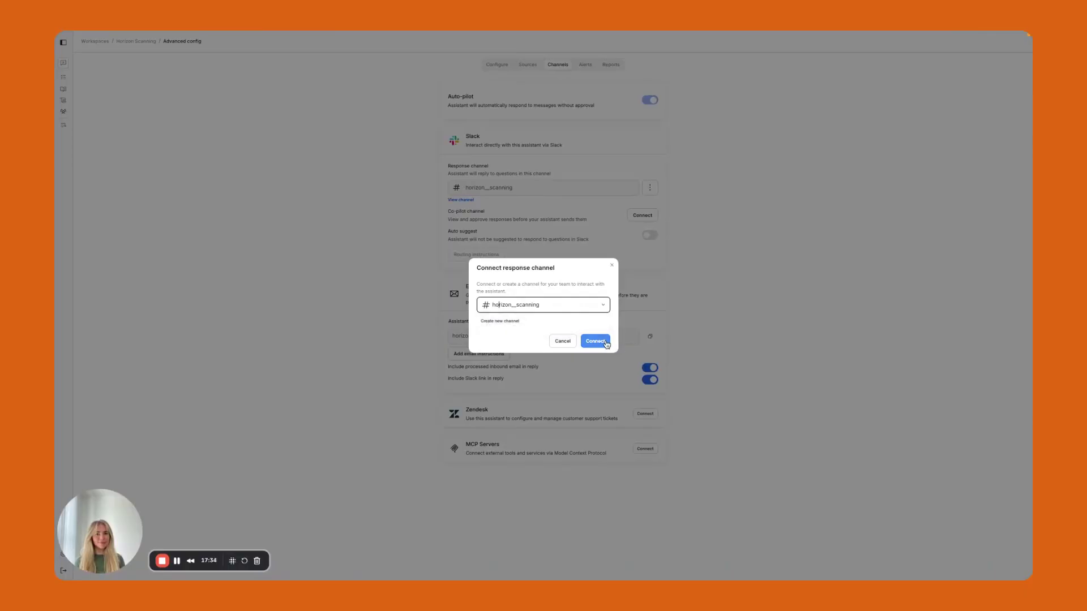
pyautogui.click(603, 344)
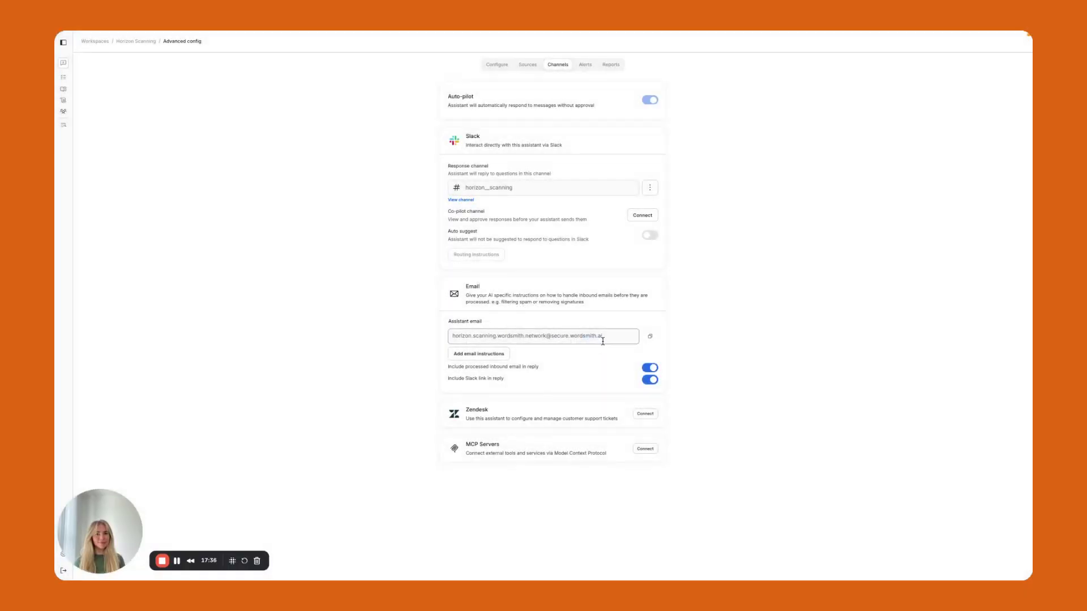
# - Switch to Slack, open the reply thread under Zapier's TechCrunch link in #horizon__scanning and examine Wordsmith's source type and summary
pyautogui.hotkey('ctrl', 'Left')
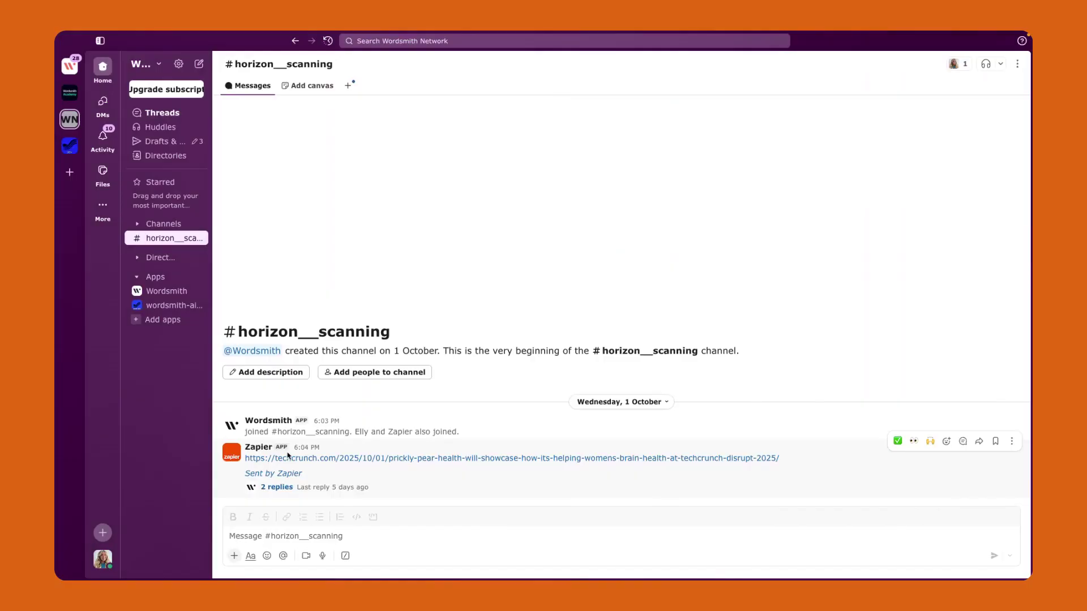
pyautogui.click(252, 447)
pyautogui.click(474, 379)
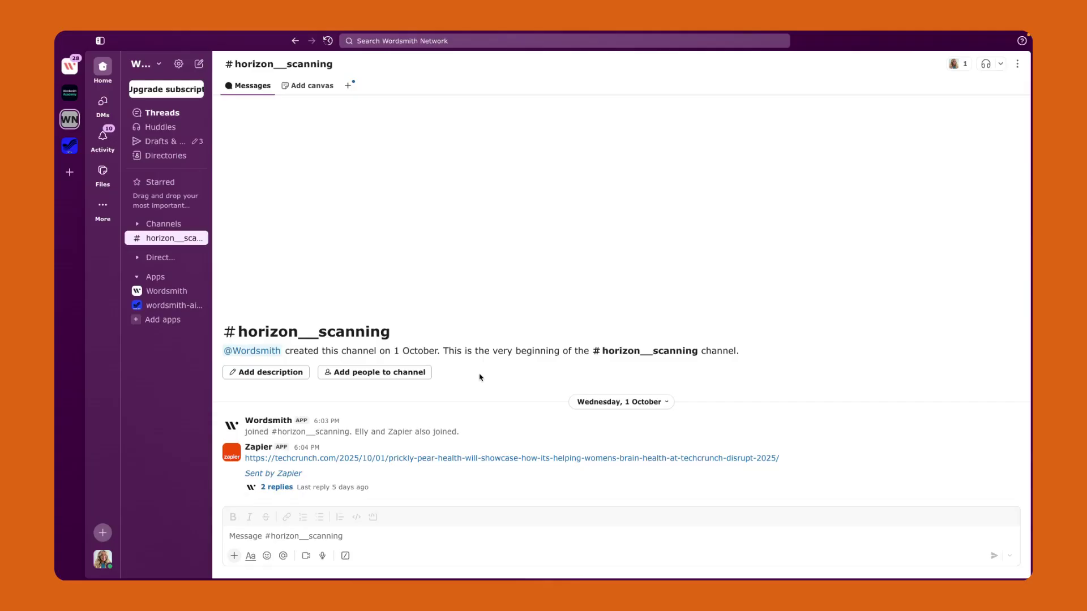
pyautogui.click(232, 462)
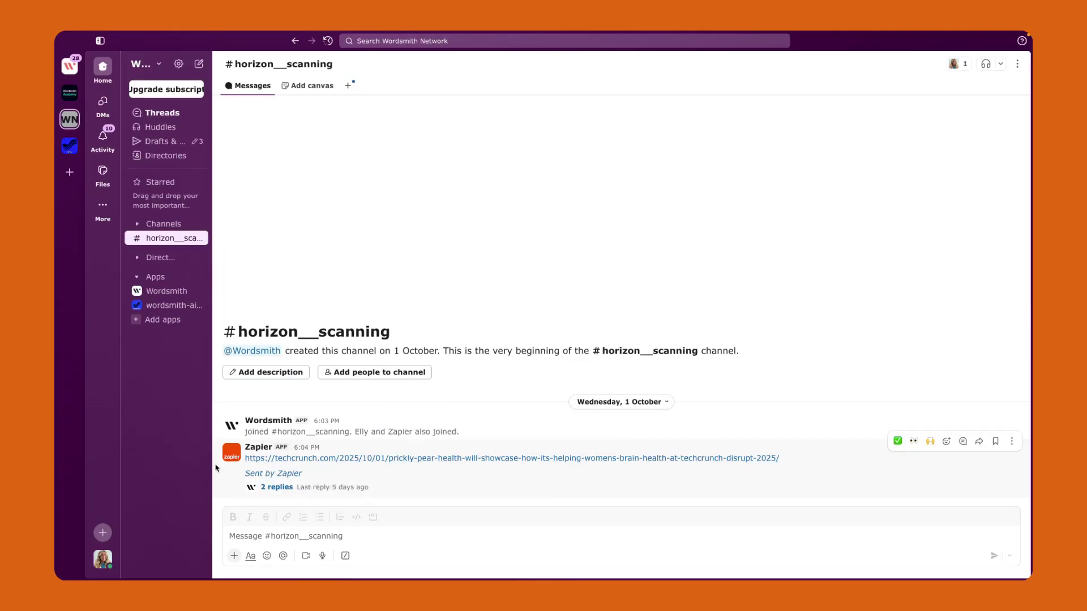
pyautogui.click(277, 487)
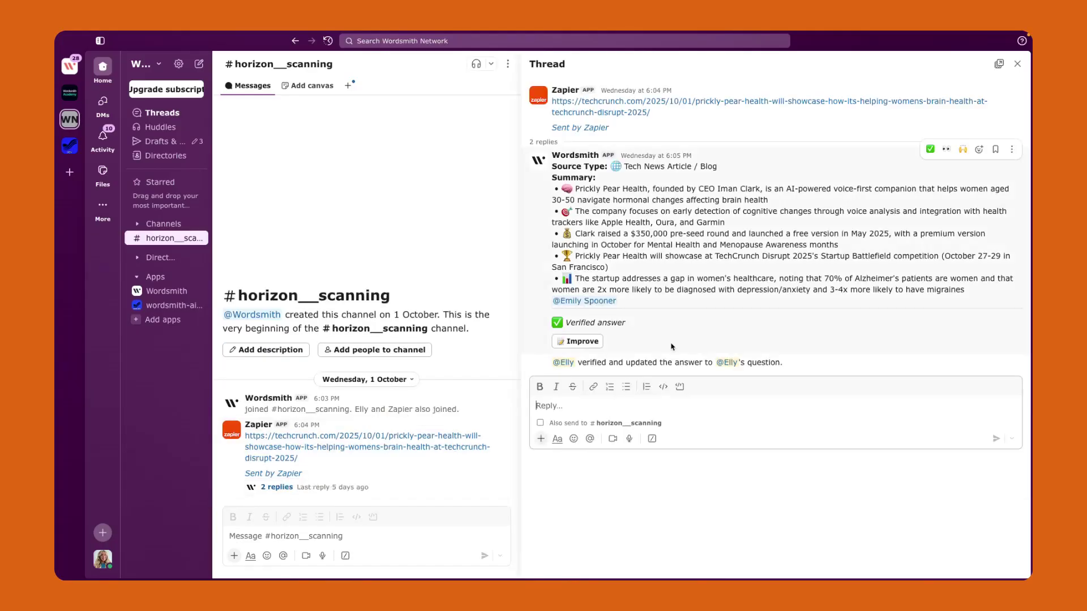
pyautogui.moveTo(552, 165); pyautogui.dragTo(669, 245)
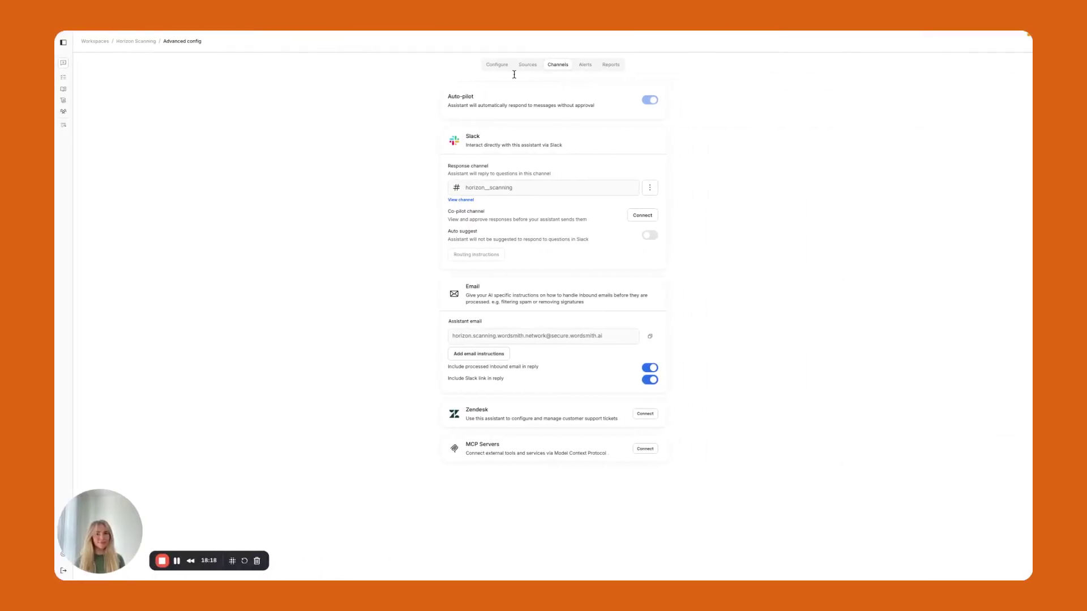
# - Compare the assistant's configured instructions in Wordsmith with the bullet summary and closing member tag in the Slack thread
pyautogui.click(498, 65)
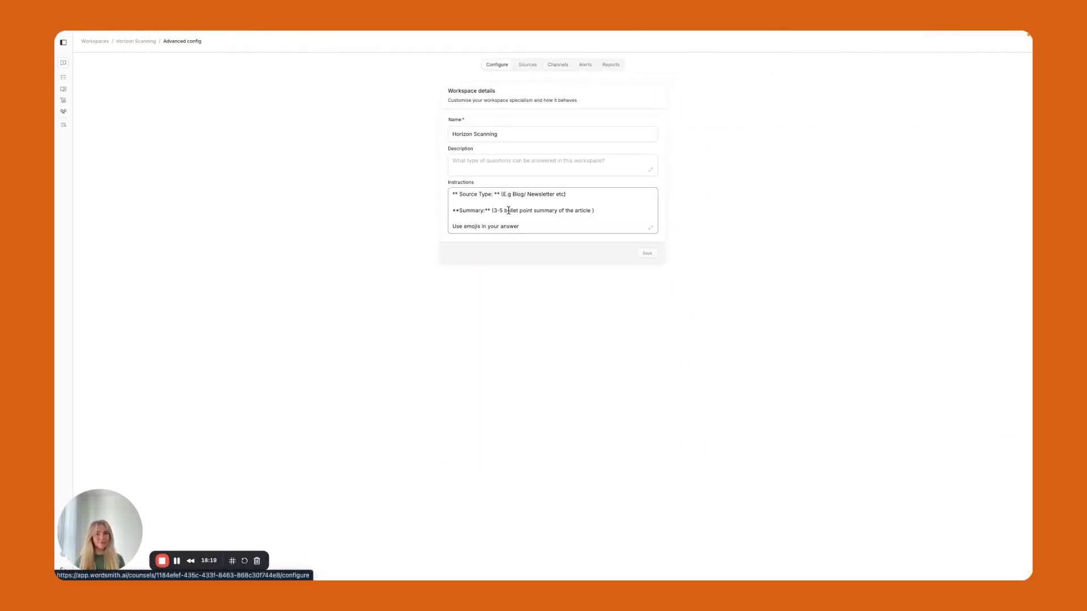
pyautogui.click(650, 228)
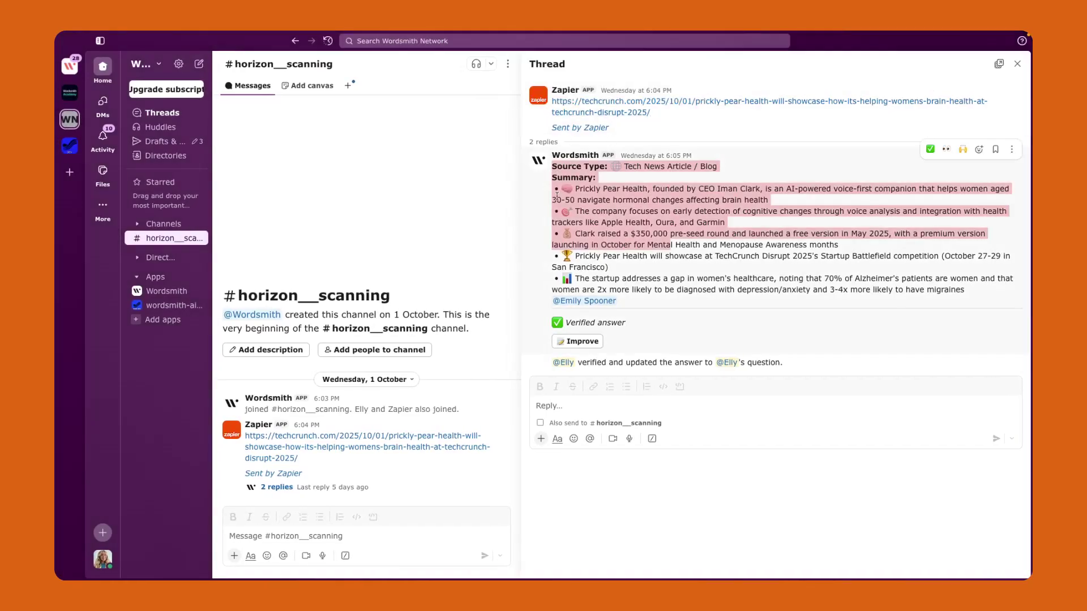
pyautogui.click(552, 176)
pyautogui.moveTo(552, 177); pyautogui.dragTo(548, 300)
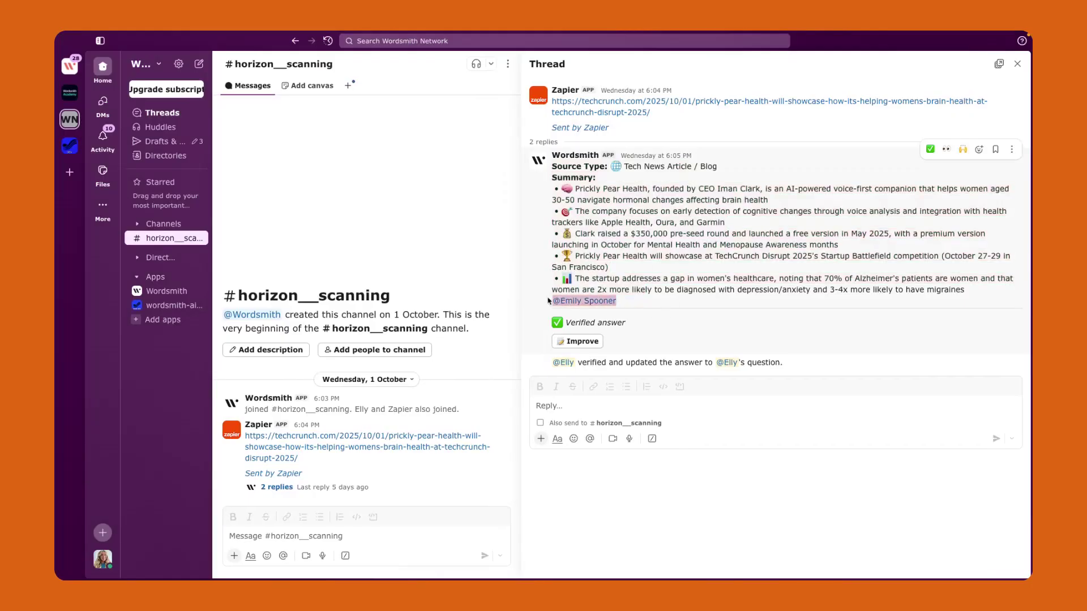